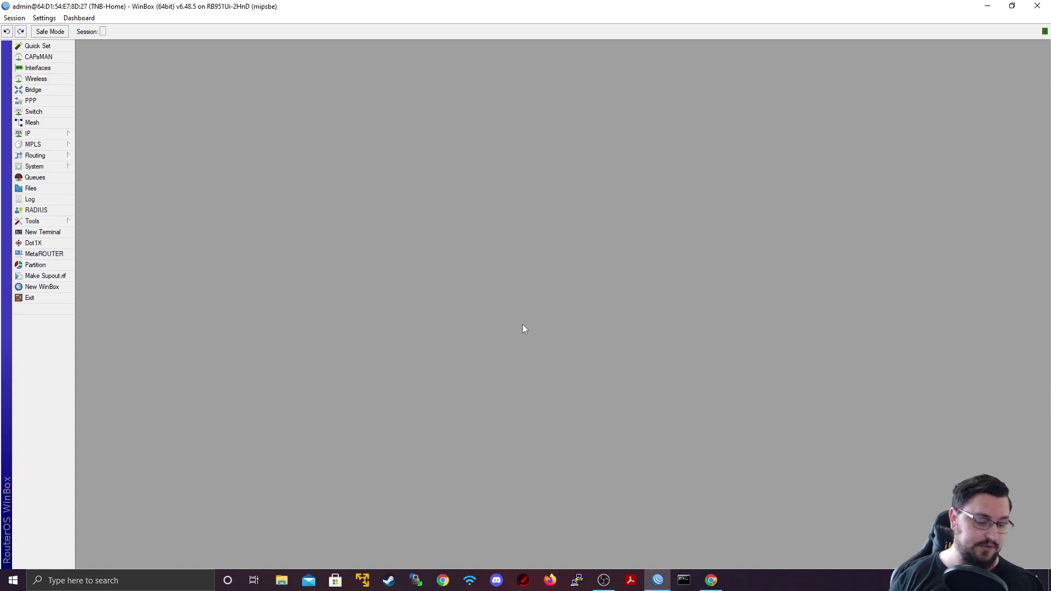
- Zoom the WinBox interface in with Ctrl+Plus so it reads at about double size
key(ctrl+plus)
key(ctrl+plus)
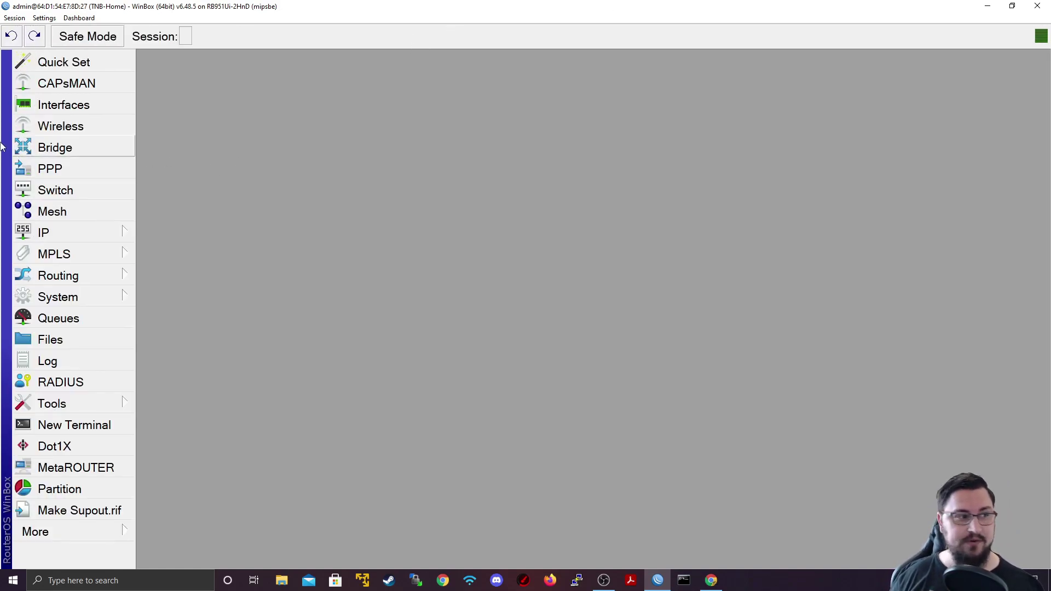
- Open the Interface List, maximize it, and browse ether1–ether5 and the disabled wlan1
click(46, 110)
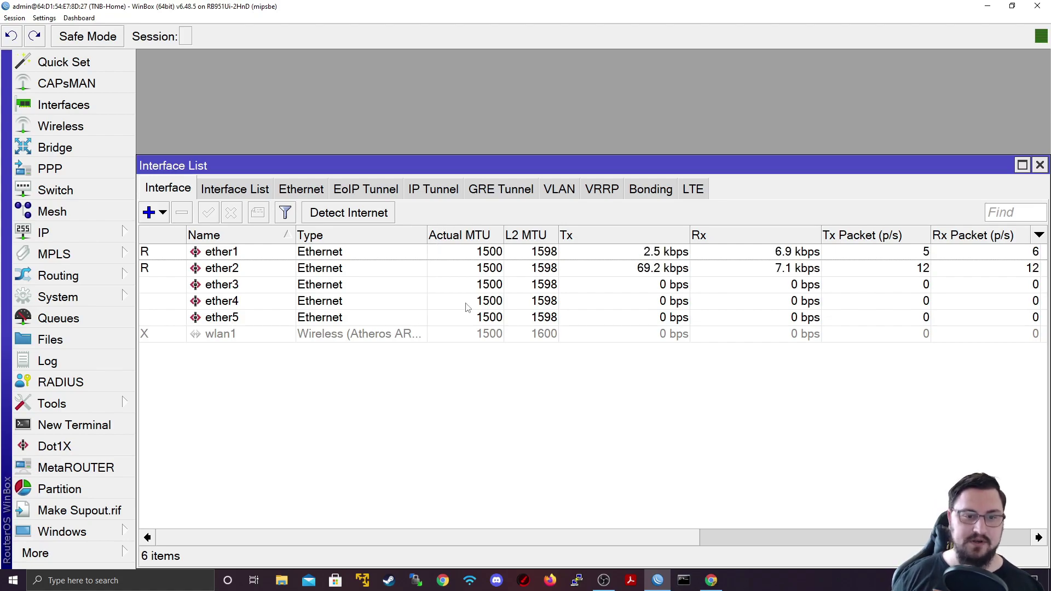
drag(523, 546, 481, 521)
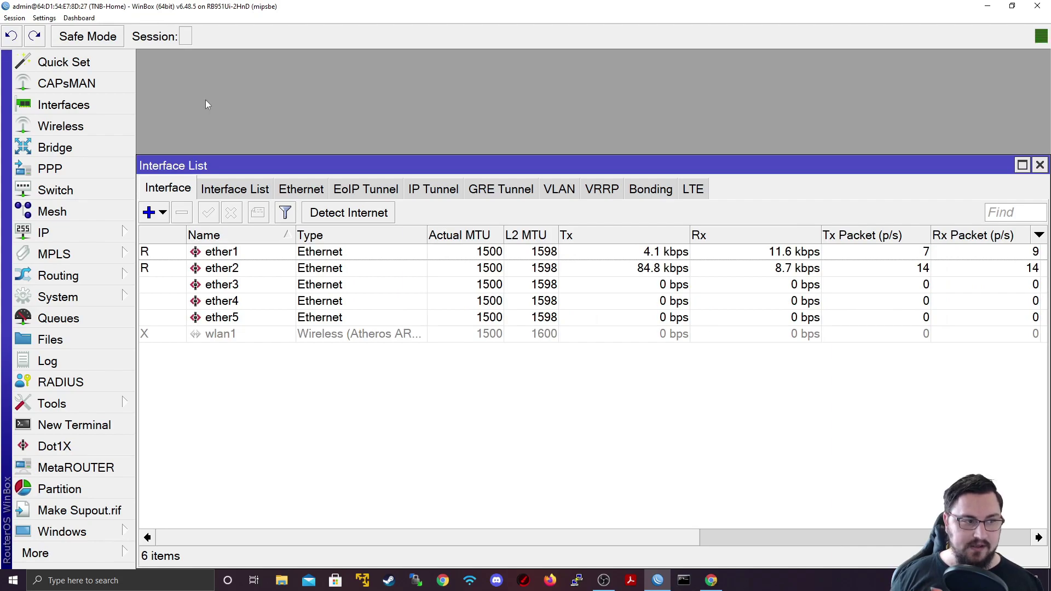
double_click(206, 164)
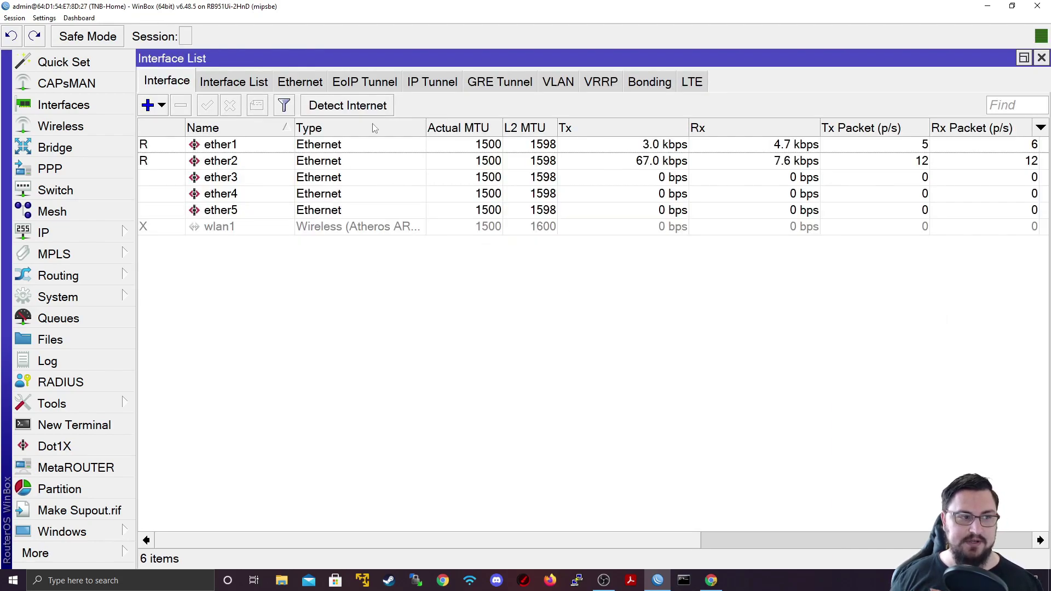
click(225, 142)
key(Down)
key(Down)
key(Down)
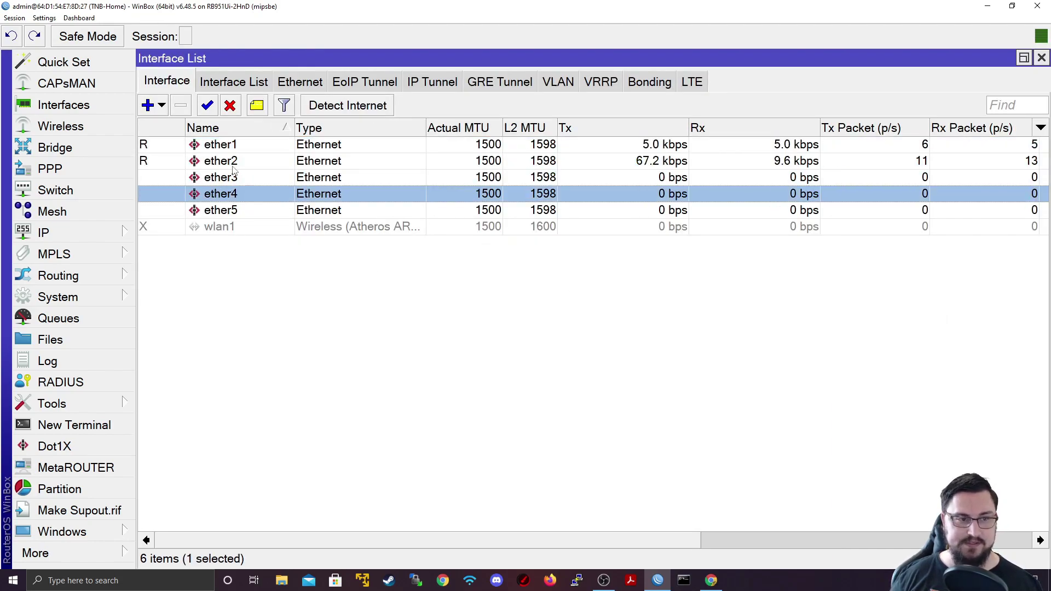
key(Up)
key(Up)
key(Up)
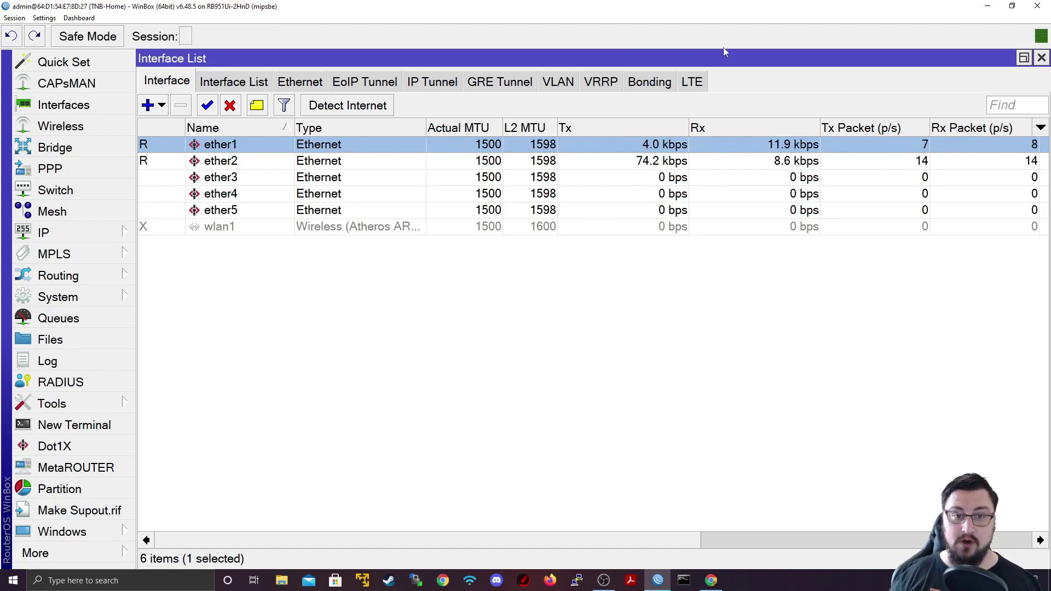
right_click(529, 370)
click(545, 304)
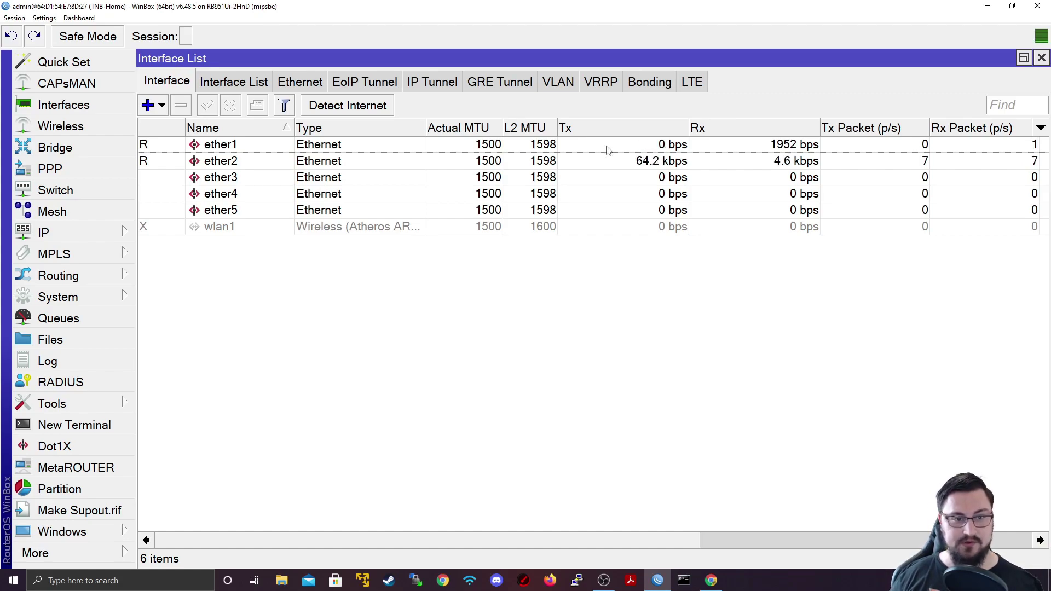
- Open ether1's details, reposition the dialog, and browse its sections to view traffic rates
double_click(602, 148)
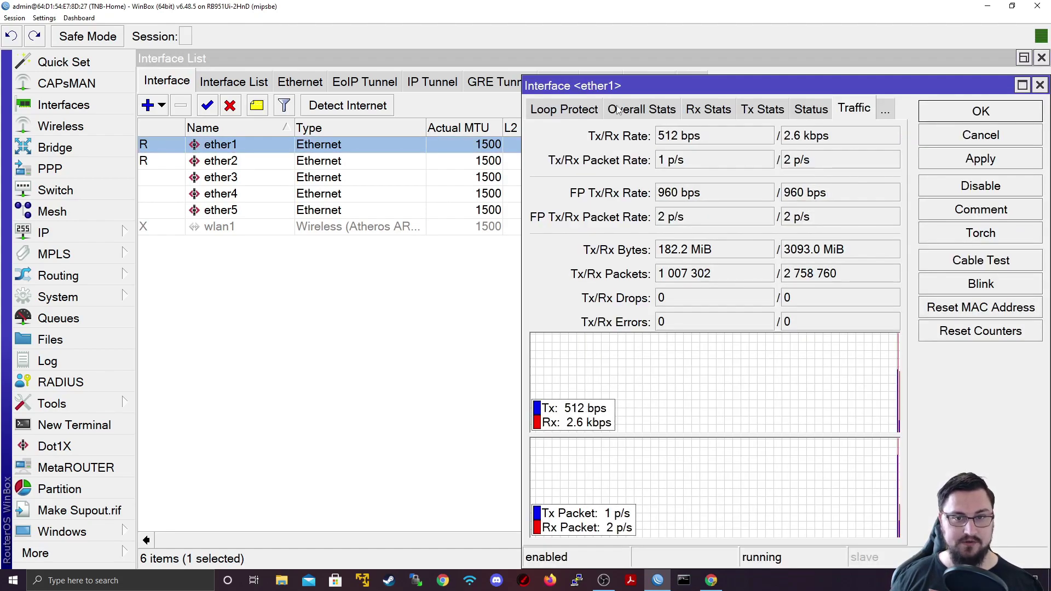
drag(606, 87, 501, 67)
click(781, 92)
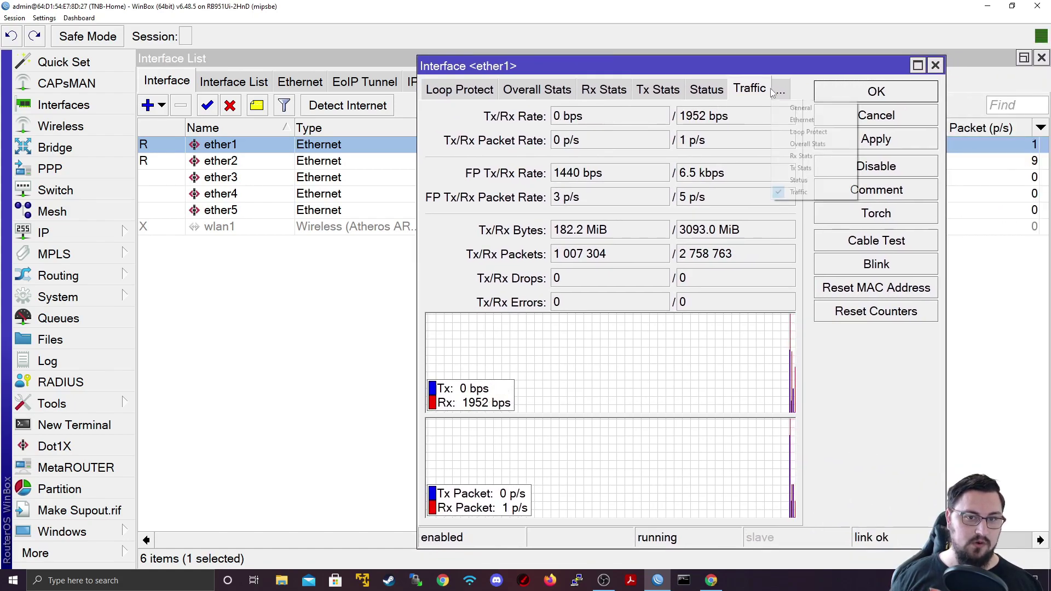
click(441, 92)
click(445, 92)
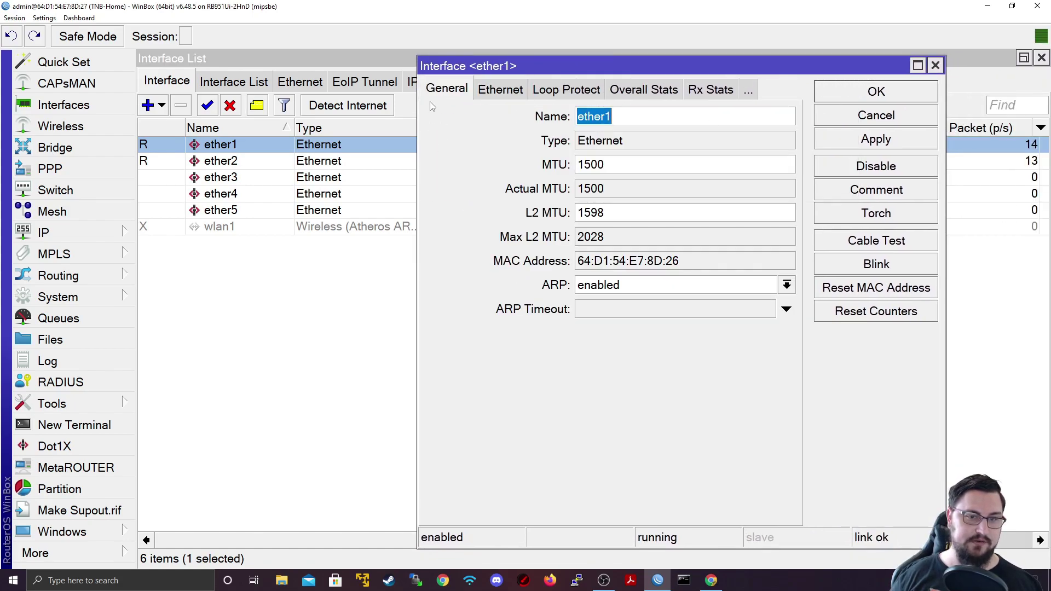
scroll(705, 89, down, 6)
scroll(722, 91, down, 1)
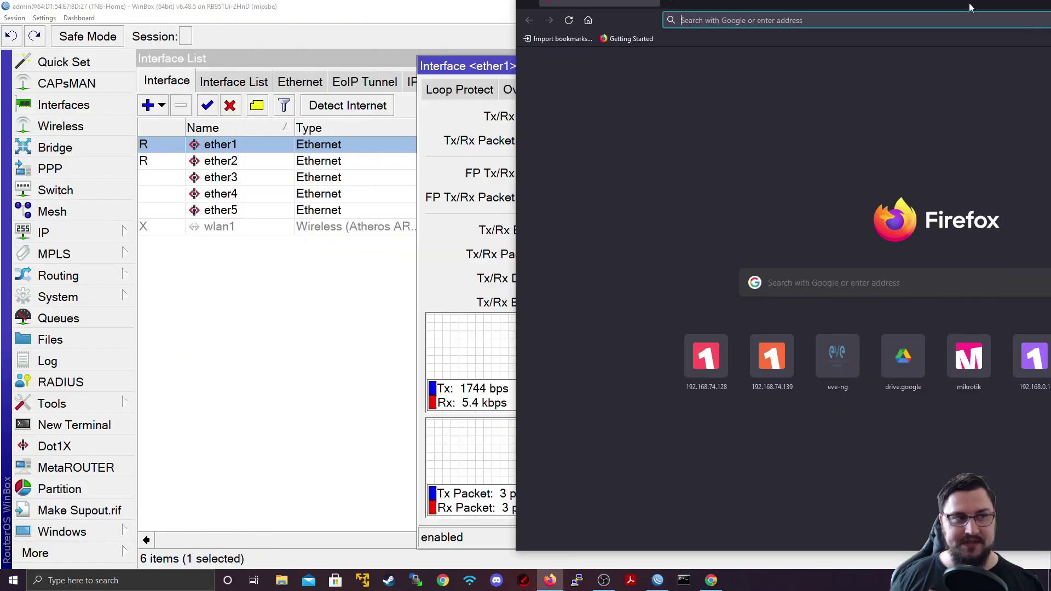
- Switch from Firefox back to WinBox to view ether1's Traffic tab
key(alt+Tab)
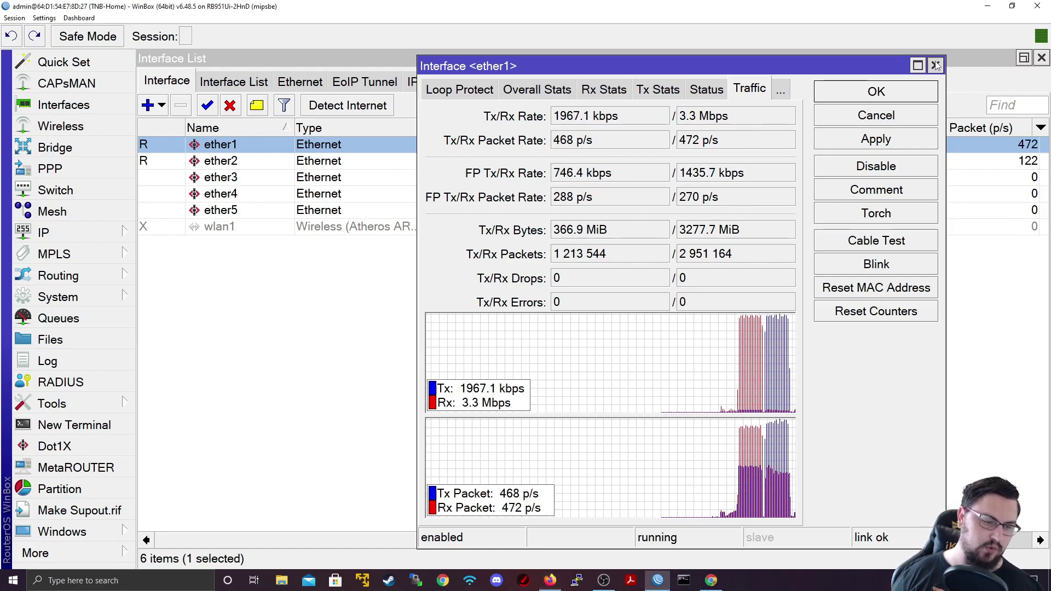
- Close ether1's details and start a new entry from Tools > Traffic Monitor
click(937, 65)
click(54, 404)
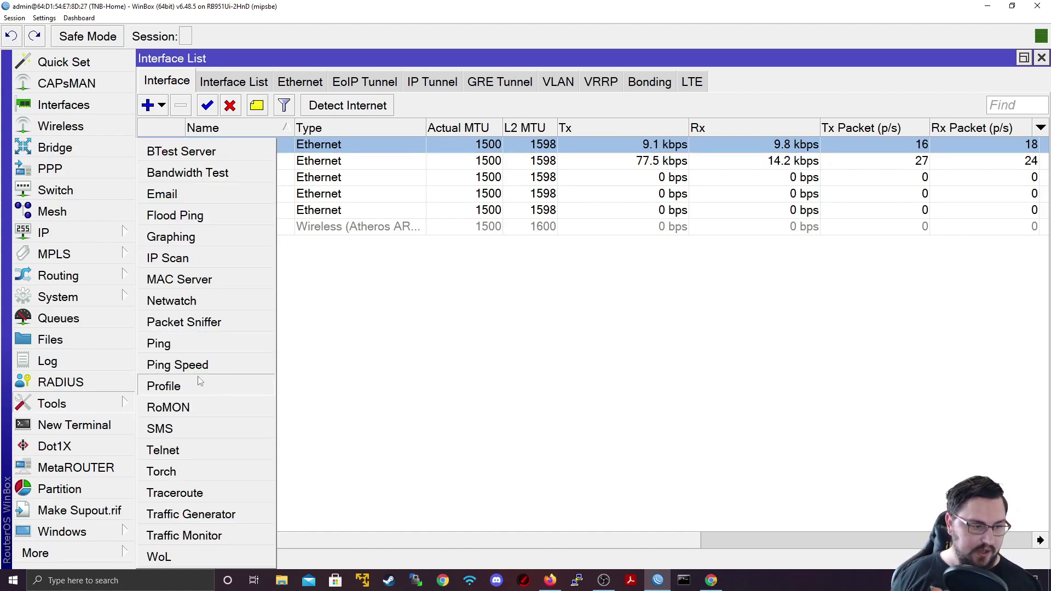
click(184, 536)
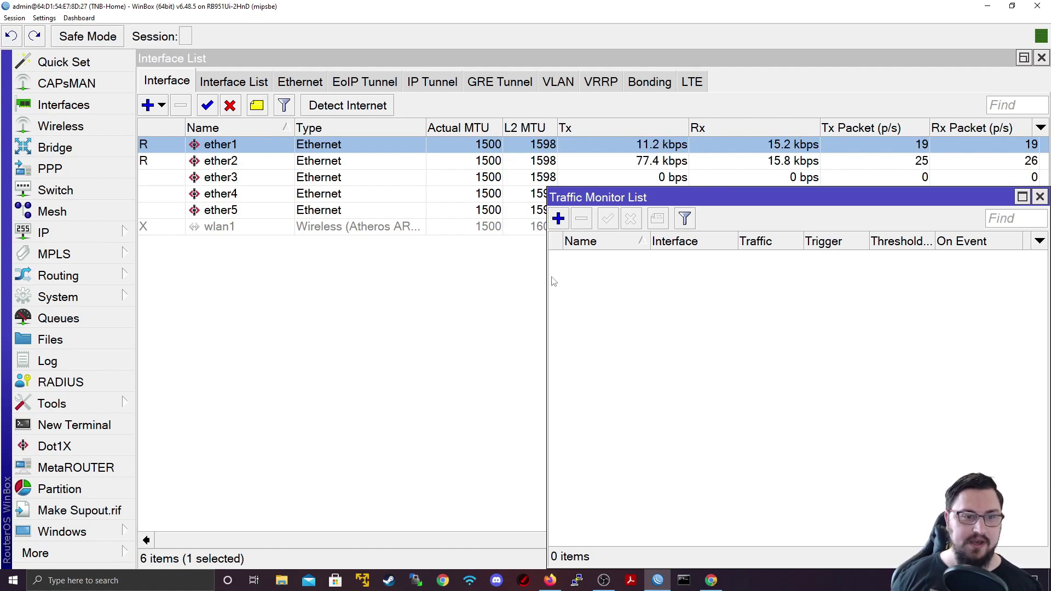
click(561, 221)
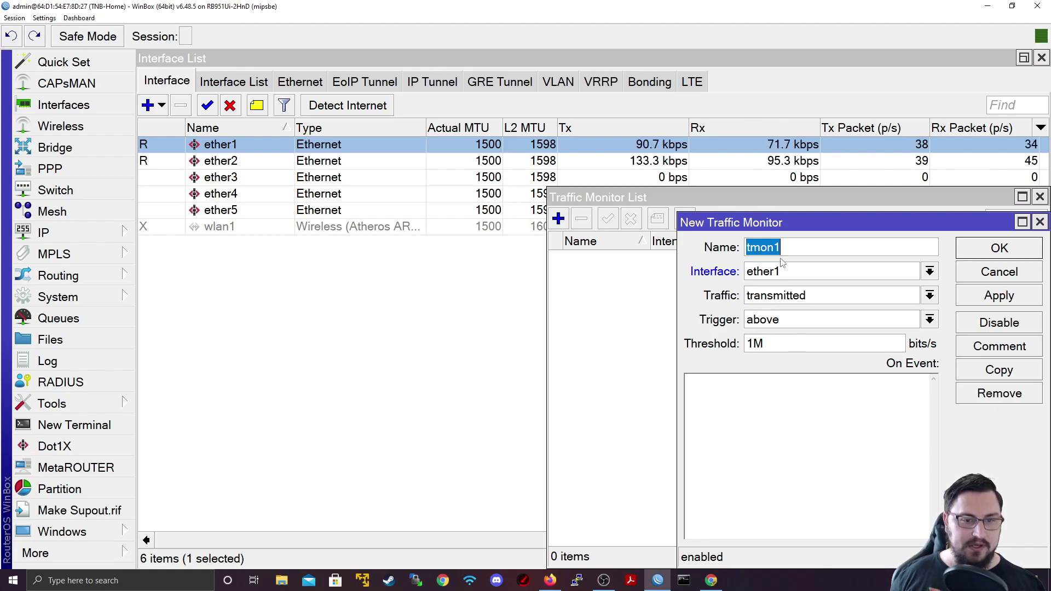
- Name the monitor beep on ether1, watching received traffic with an above trigger
text(beep)
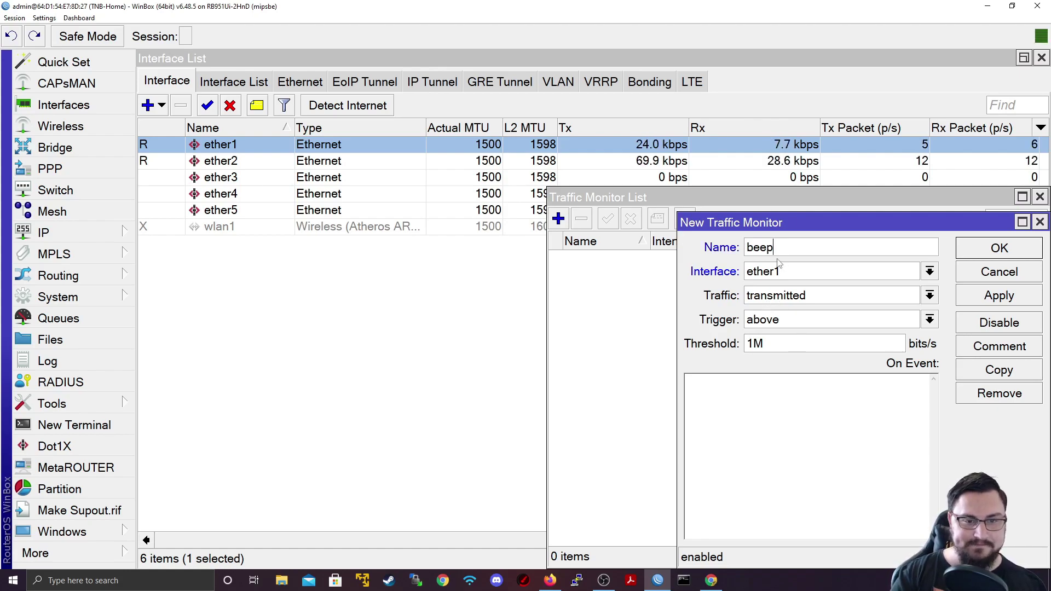
key(Tab)
click(778, 269)
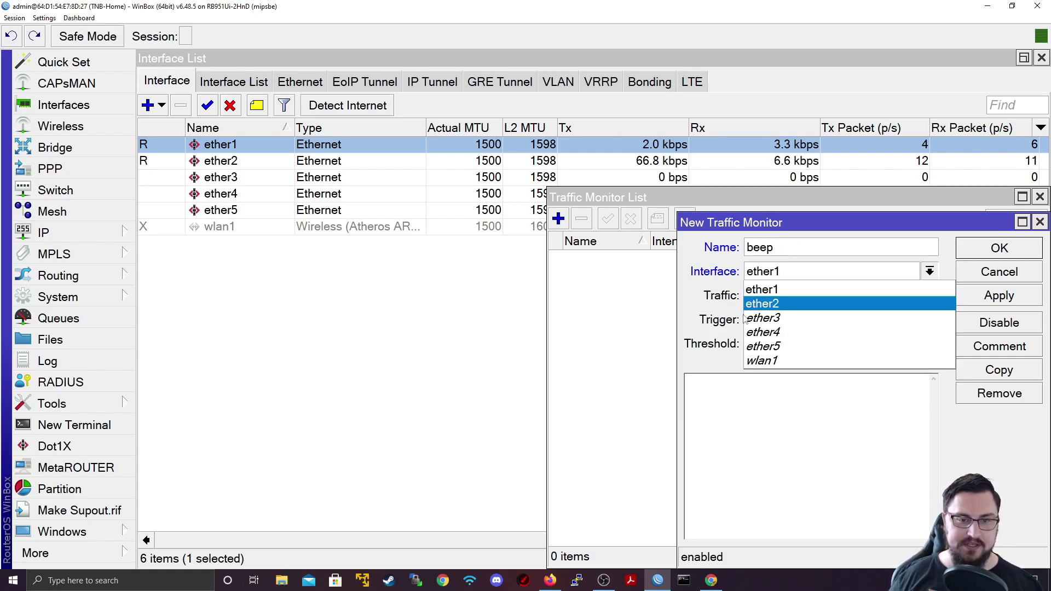
click(783, 289)
click(813, 295)
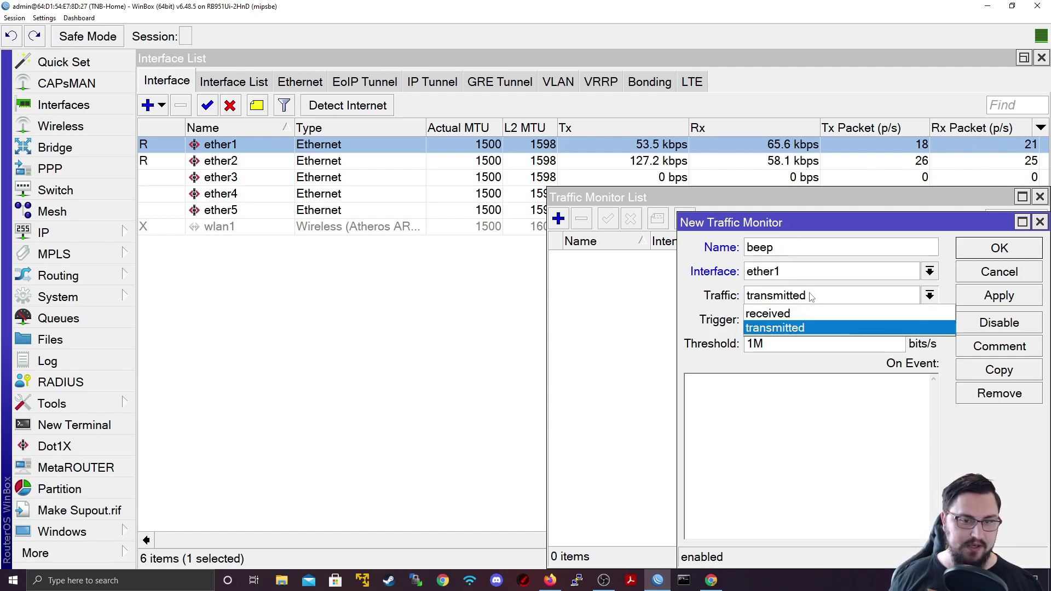
click(789, 311)
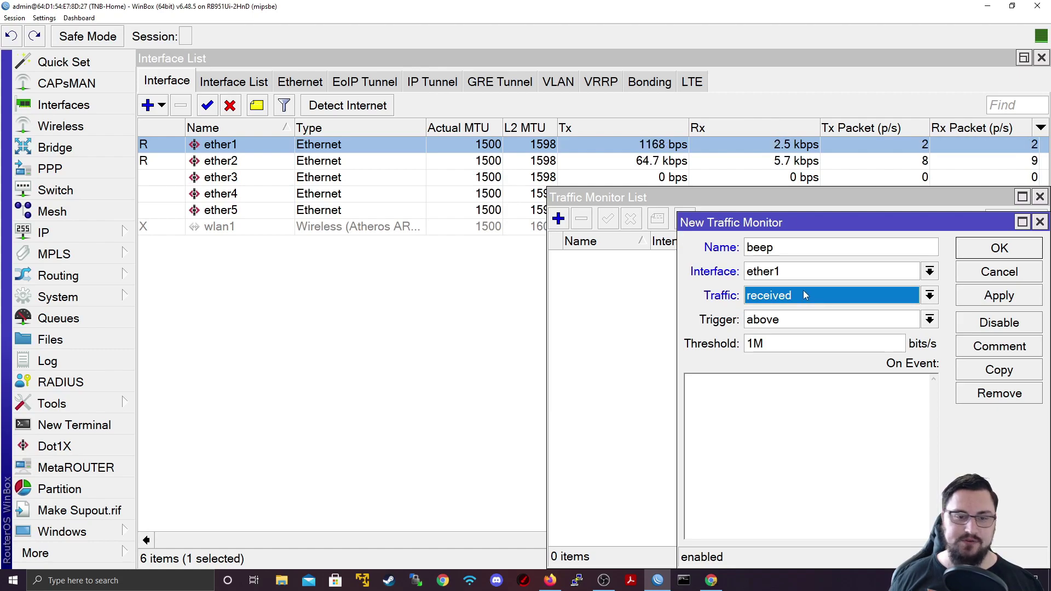
click(787, 319)
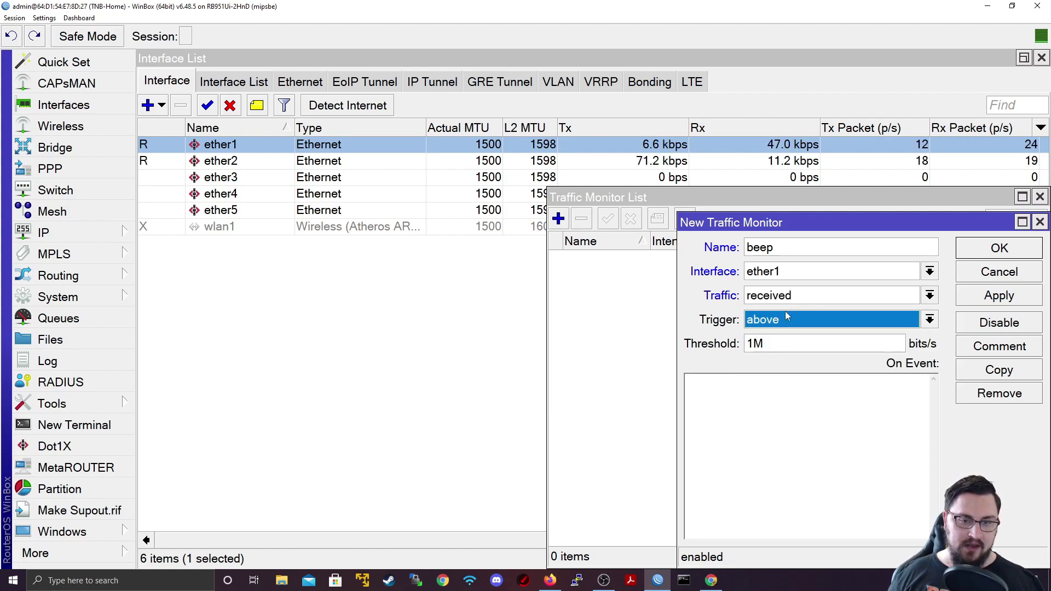
click(787, 317)
click(804, 333)
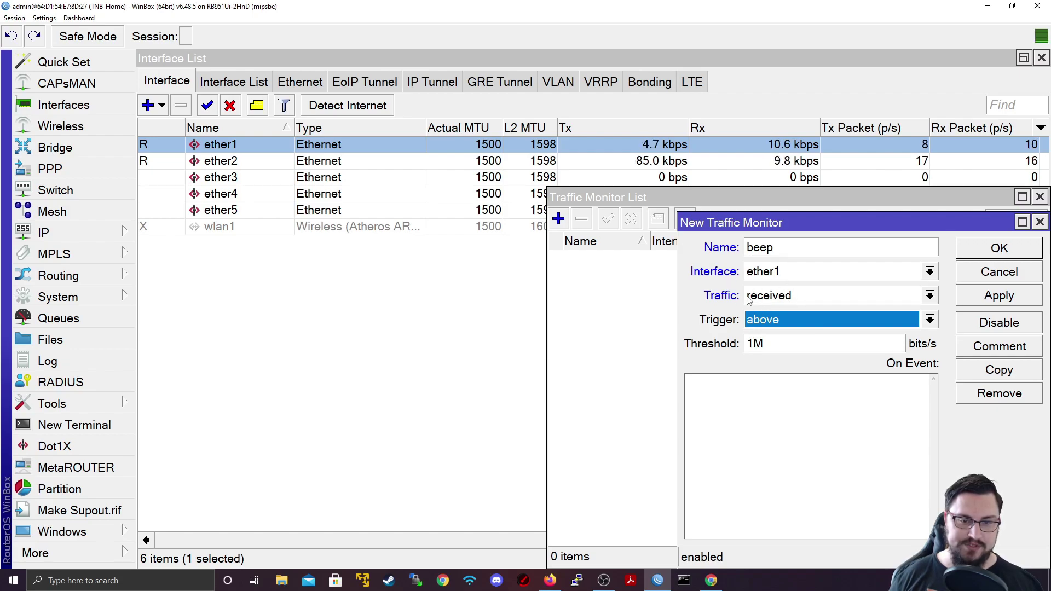
- Raise the threshold to 10M and set the On Event script to beep
double_click(754, 343)
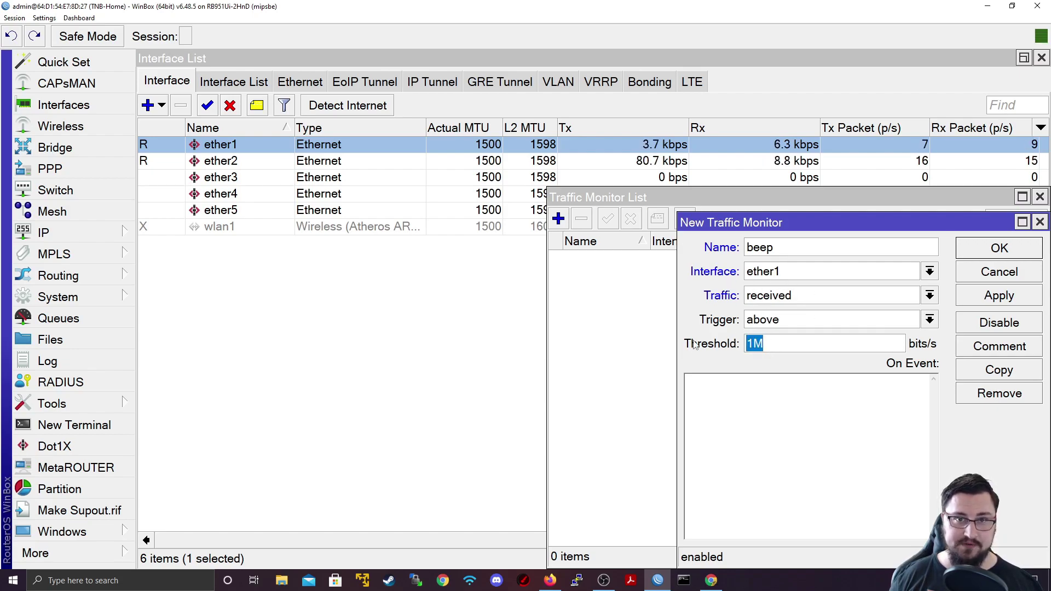
click(756, 343)
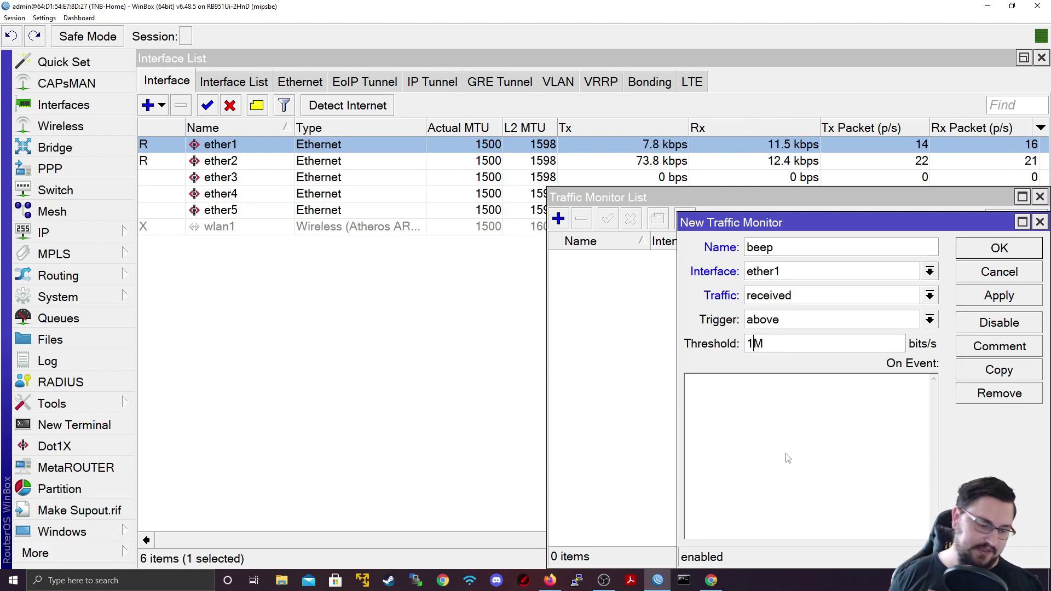
text(0)
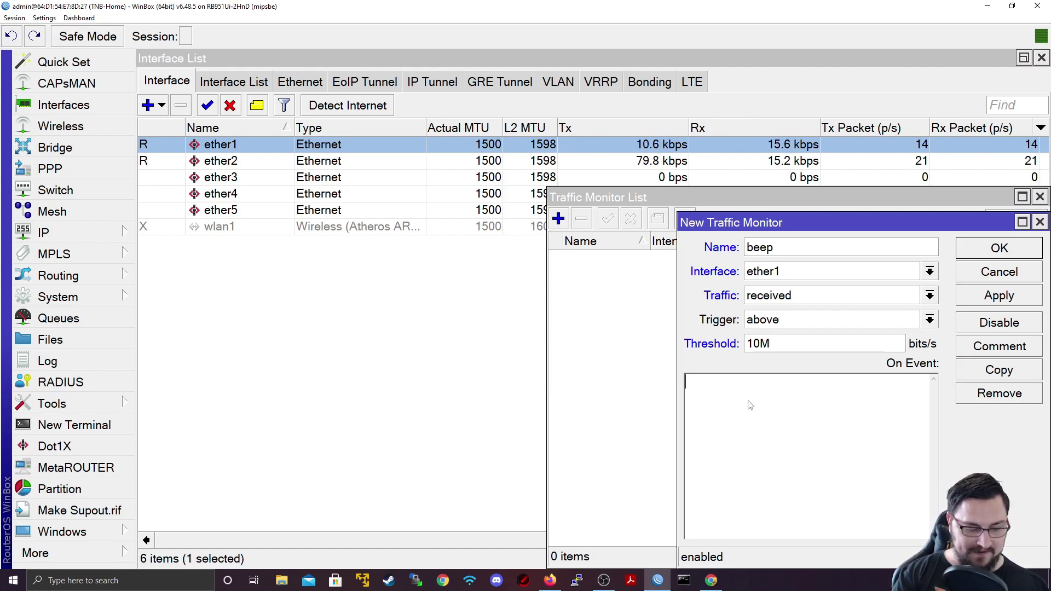
text(beep)
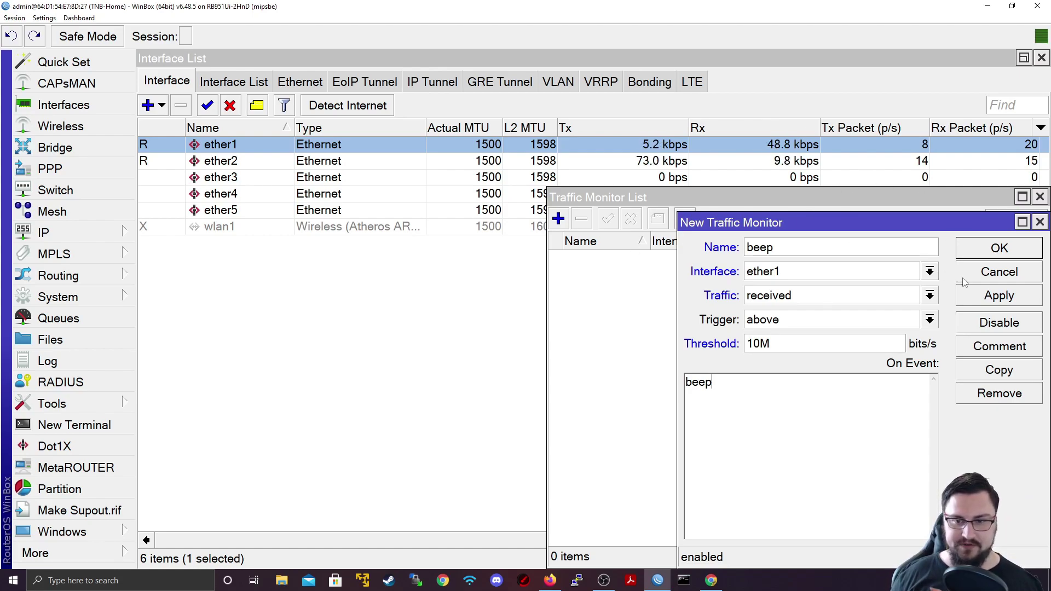
- Save the beep traffic monitor and close the Traffic Monitor List
click(989, 301)
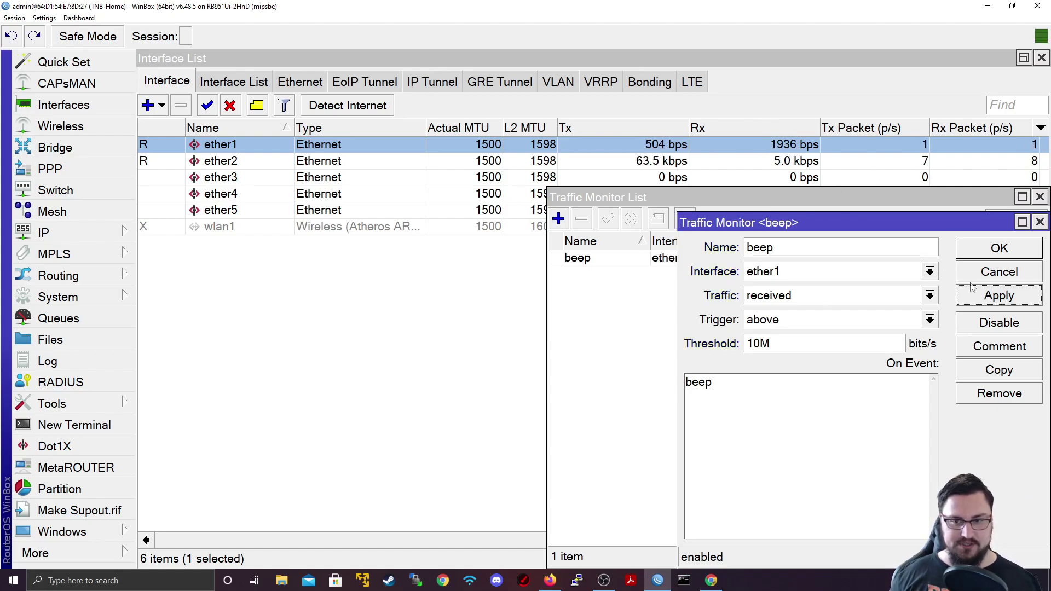
click(964, 248)
key(alt+Tab)
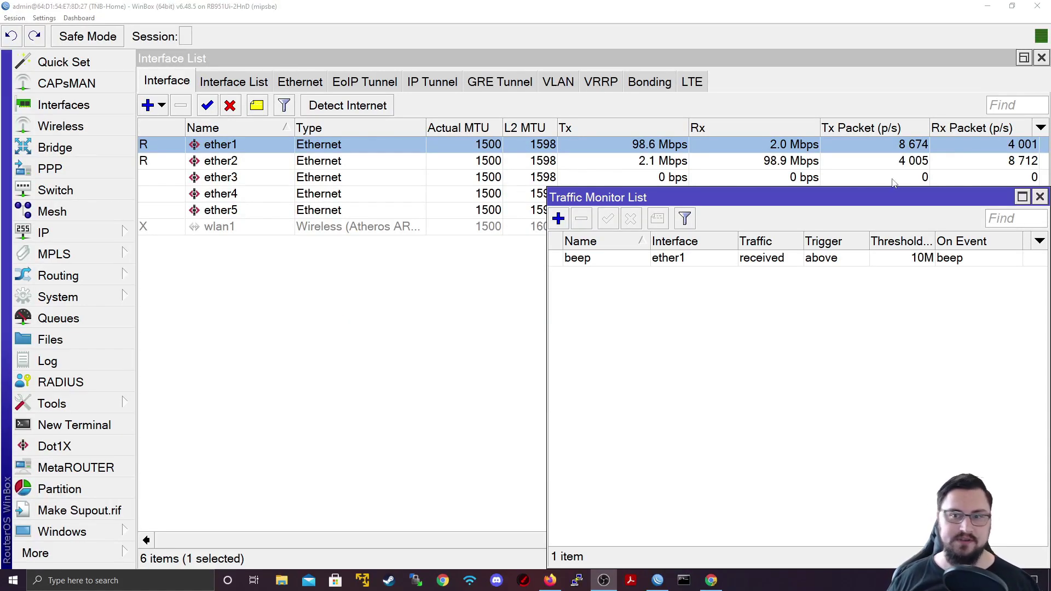
click(1040, 197)
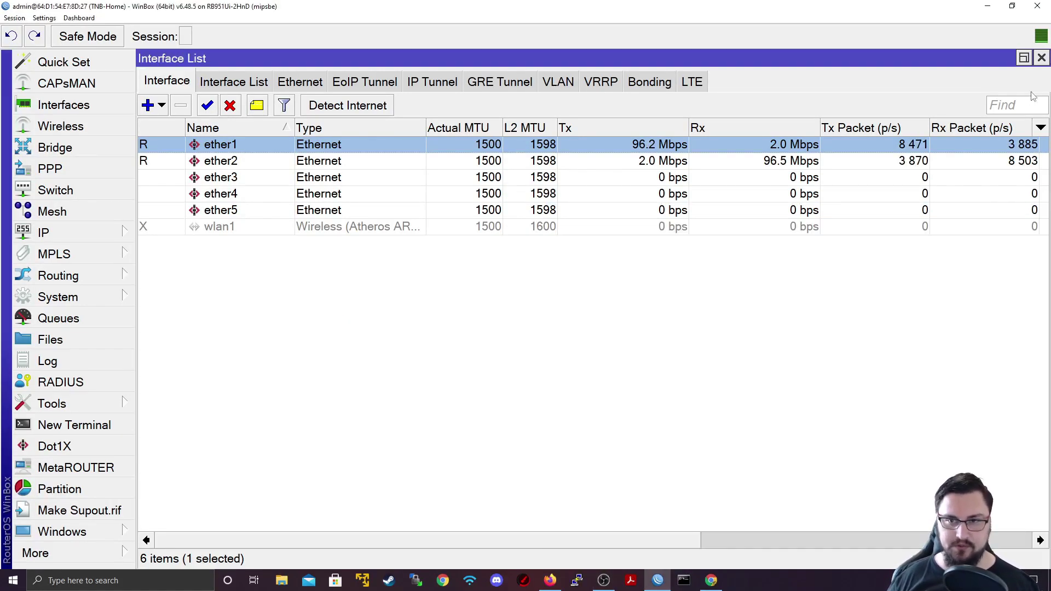
- Close the Interface List window, leaving an empty workspace
click(1041, 57)
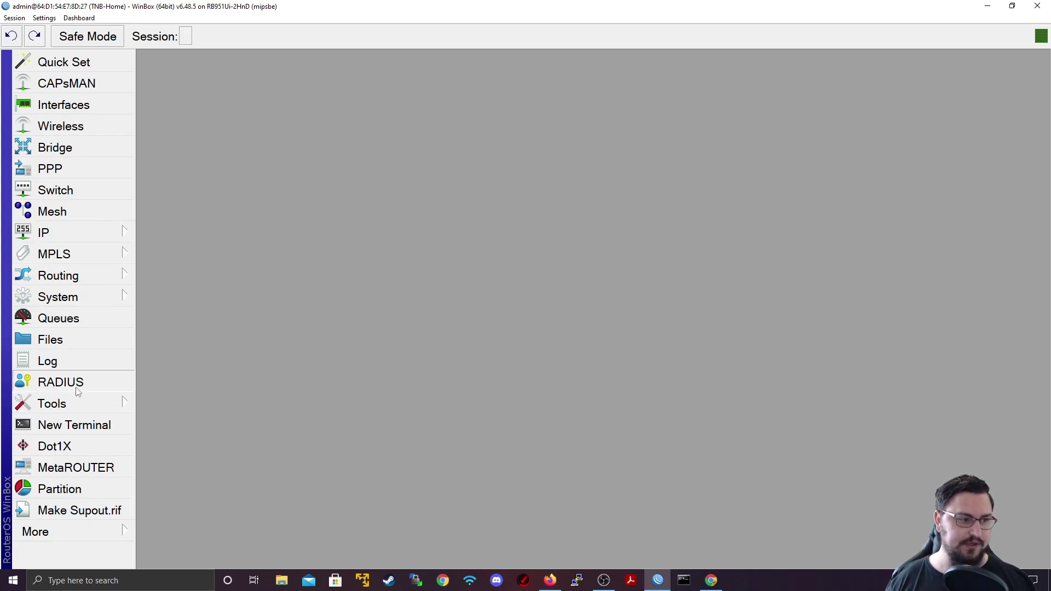
- Open Tools > Graphing and confirm Graphing Settings with Store Every left at 5 min
mouse_move(76, 404)
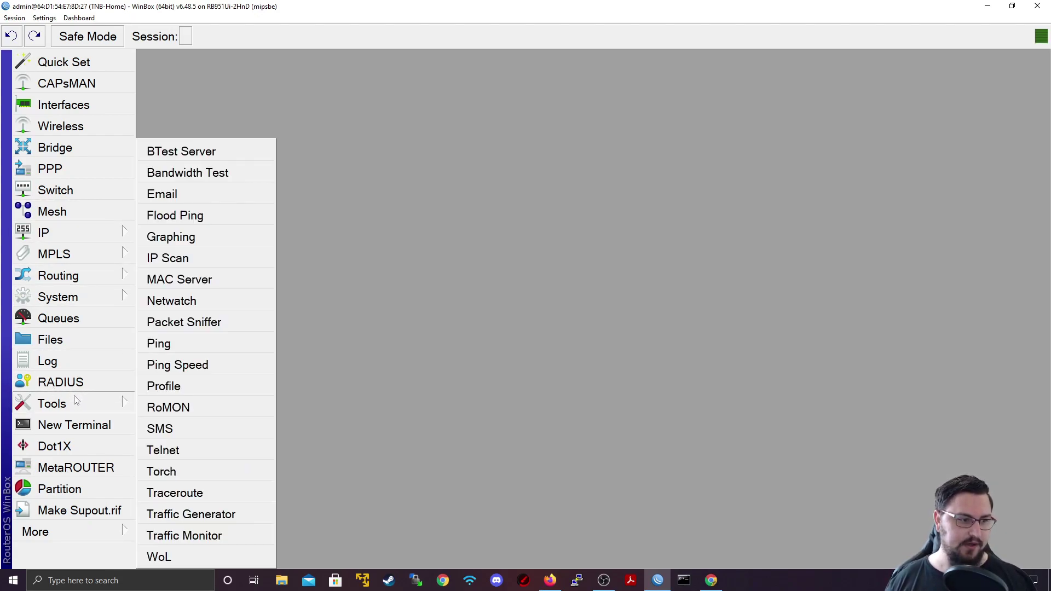
click(183, 236)
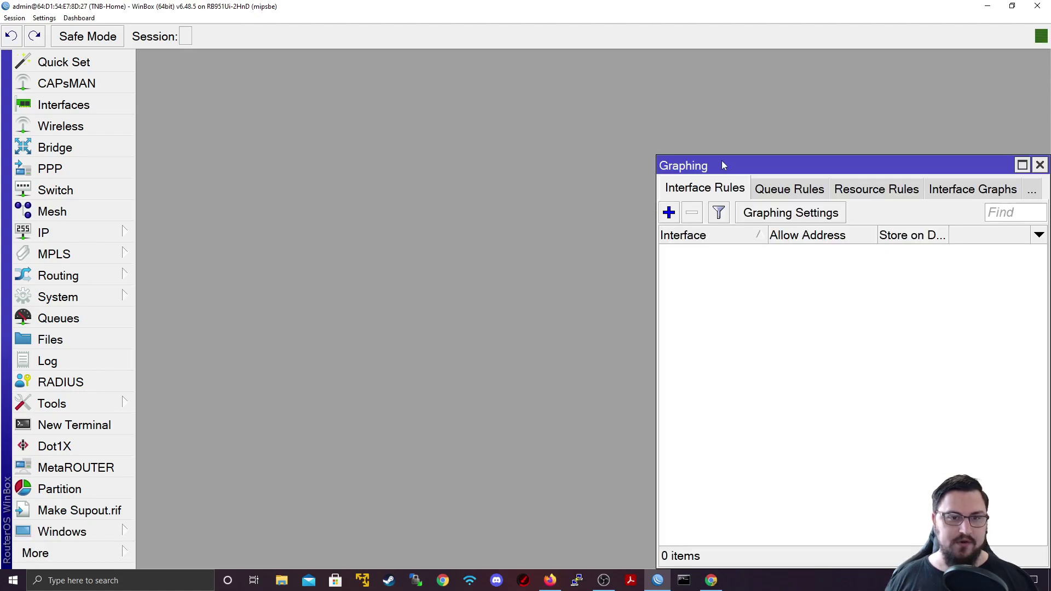
drag(721, 163, 439, 118)
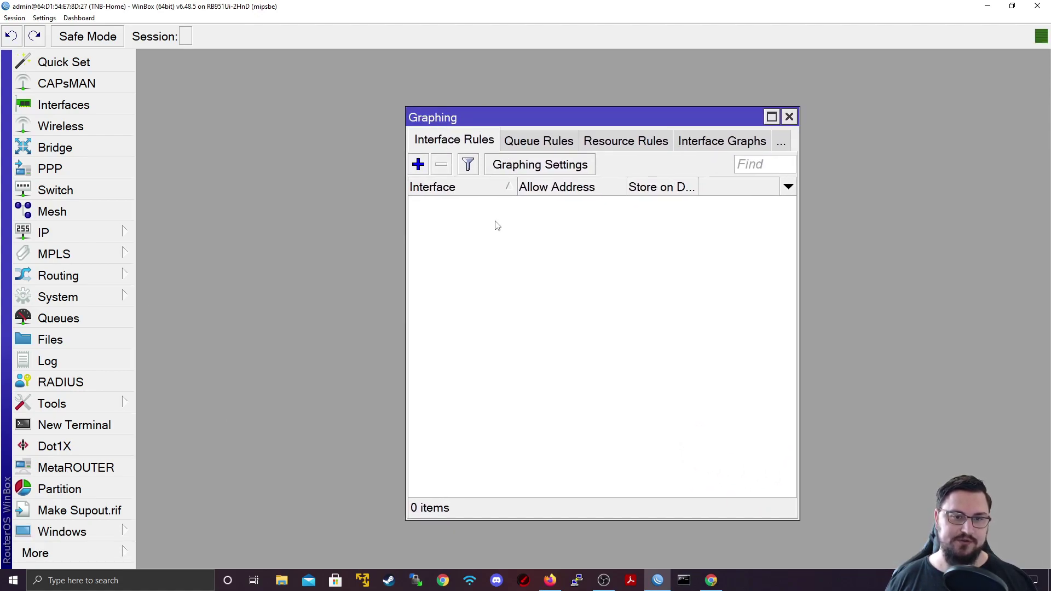
click(525, 171)
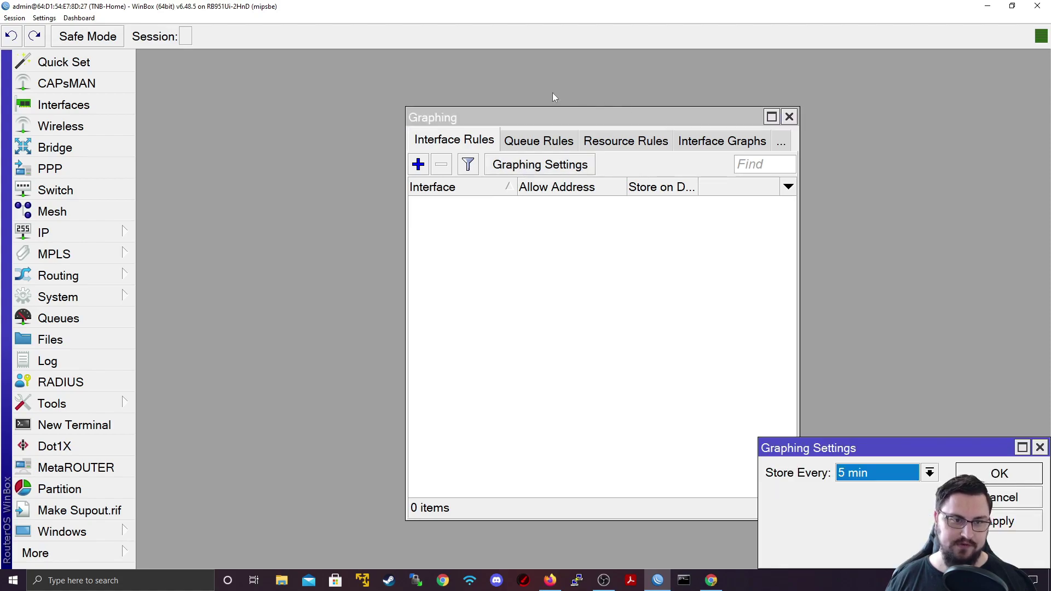
drag(801, 448, 525, 164)
click(590, 196)
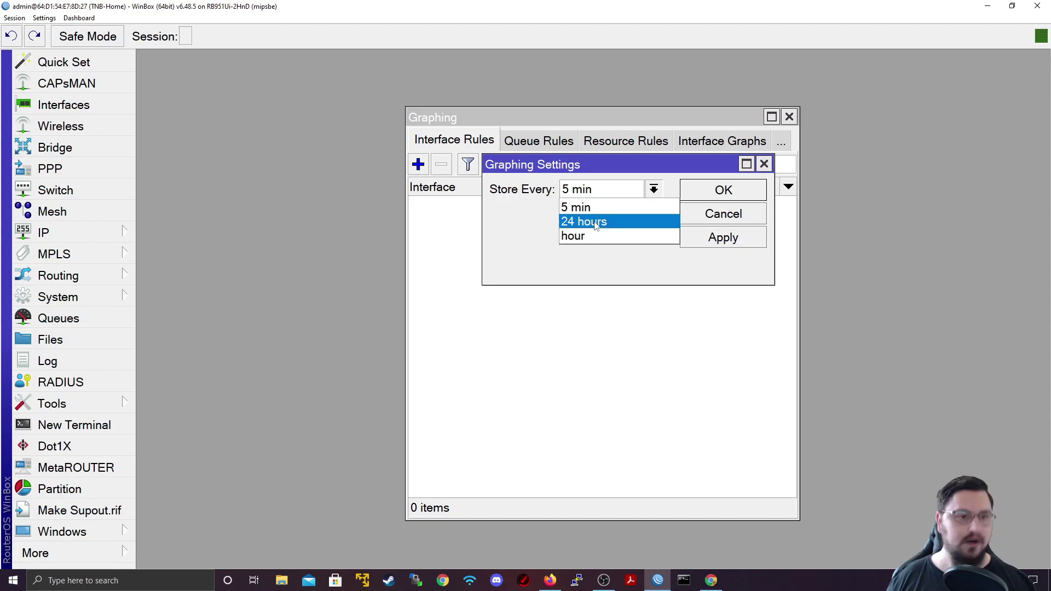
click(593, 210)
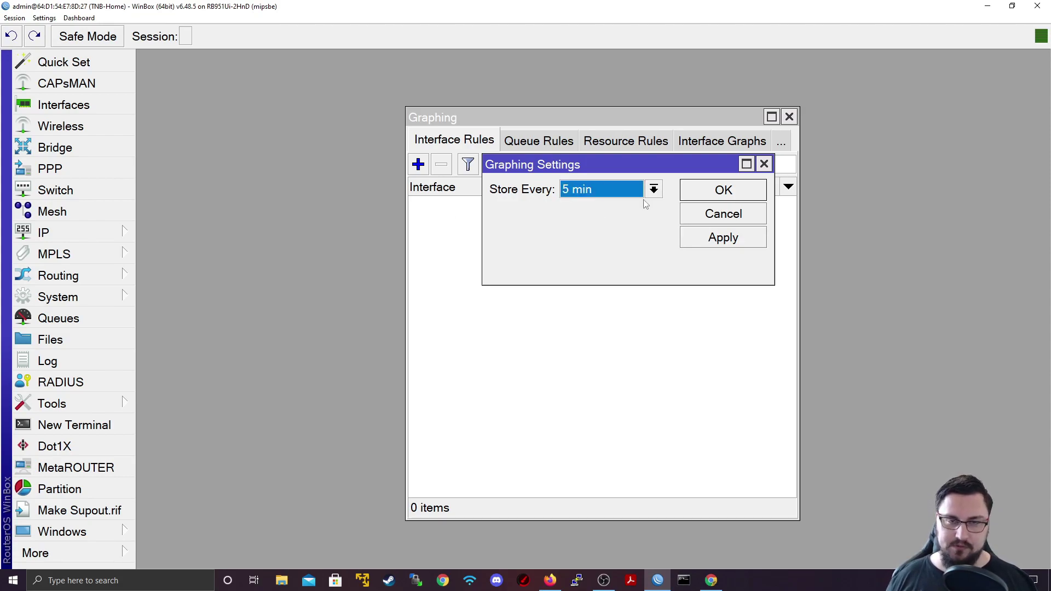
click(605, 197)
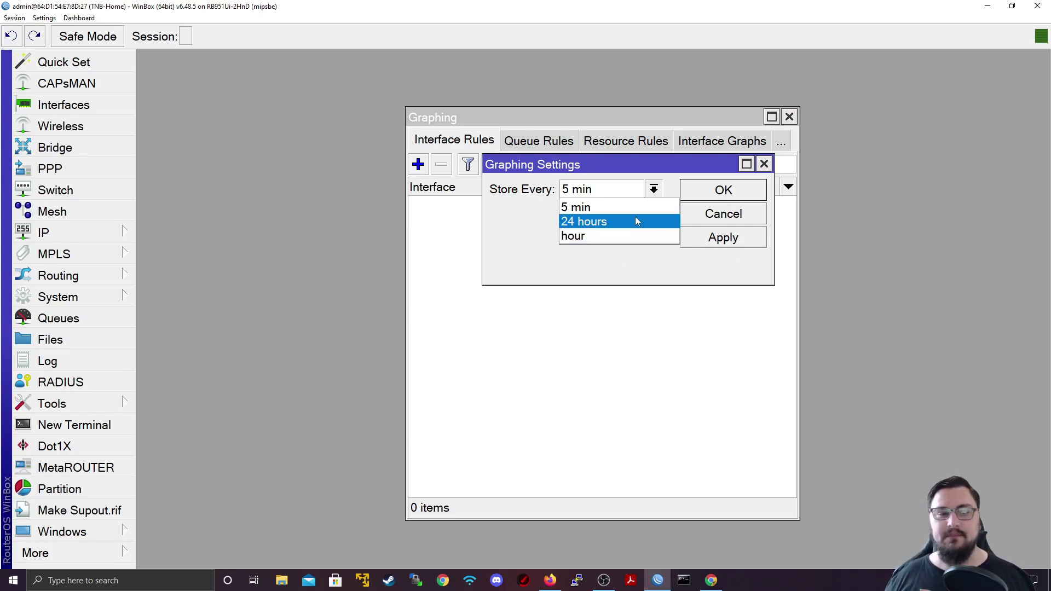
click(616, 206)
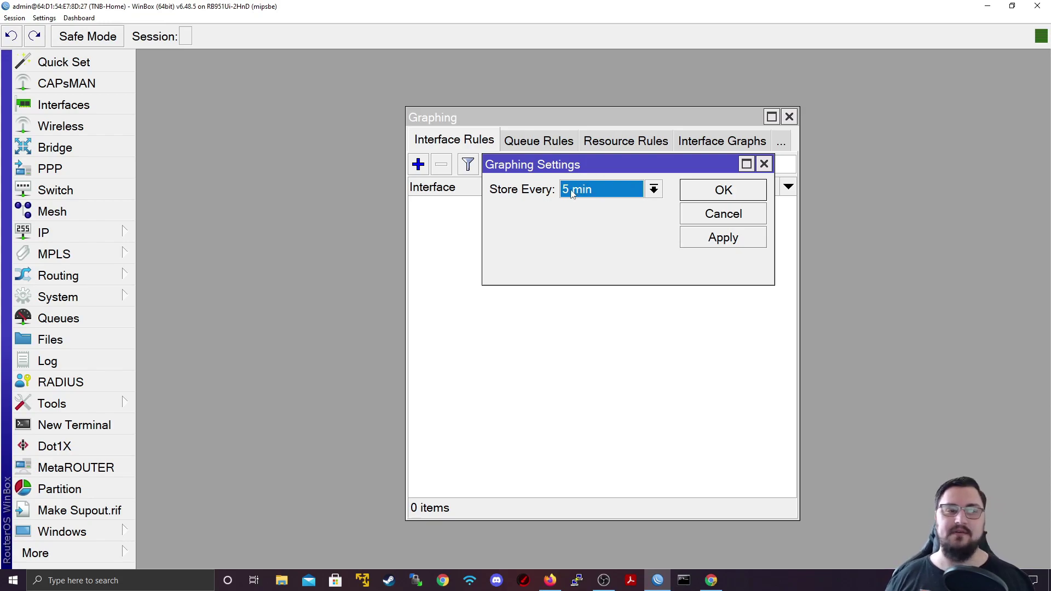
click(714, 237)
- Add an interface graphing rule for all interfaces, allow address 0.0.0.0/0, Store on Disk on
click(711, 197)
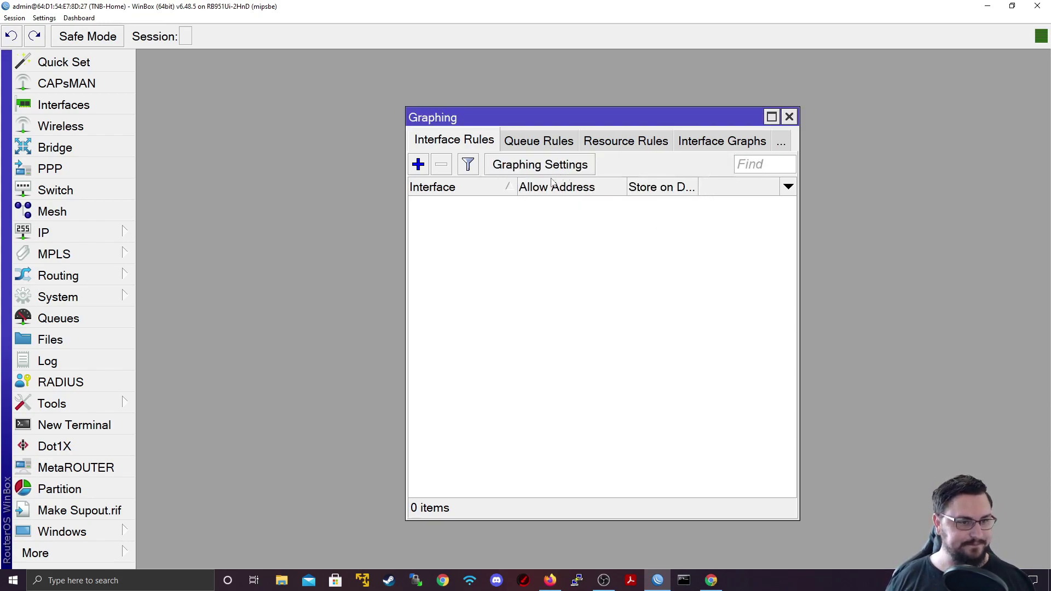
click(419, 164)
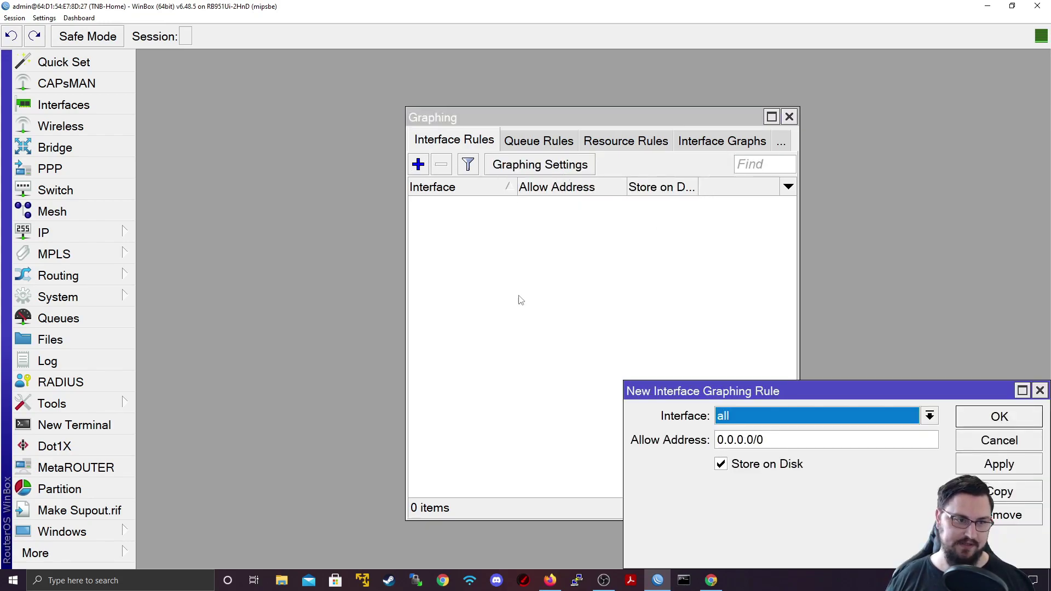
drag(633, 391, 363, 181)
click(503, 206)
click(505, 223)
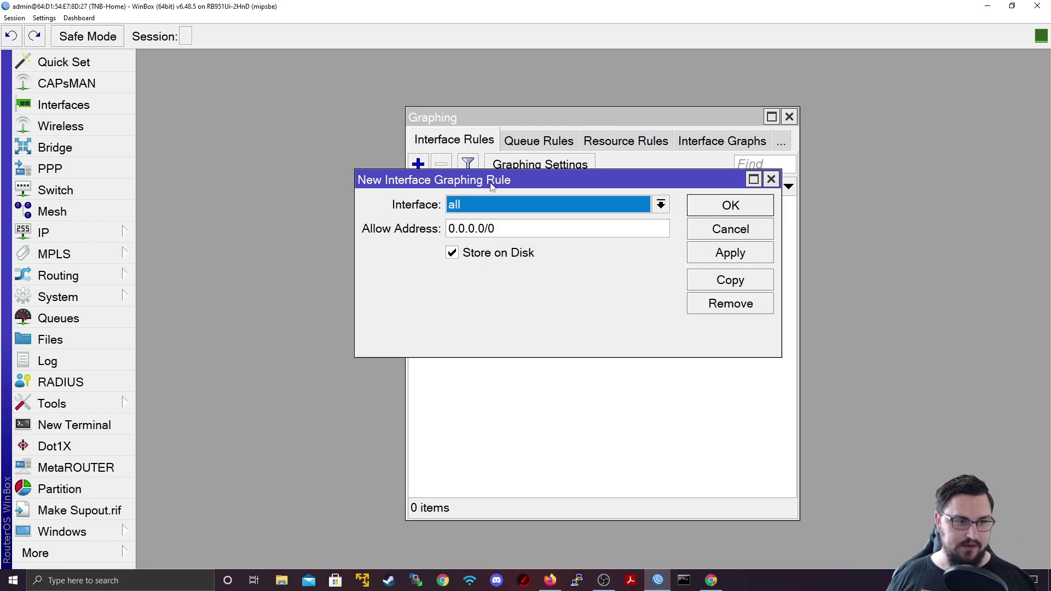
drag(491, 186, 568, 223)
key(Tab)
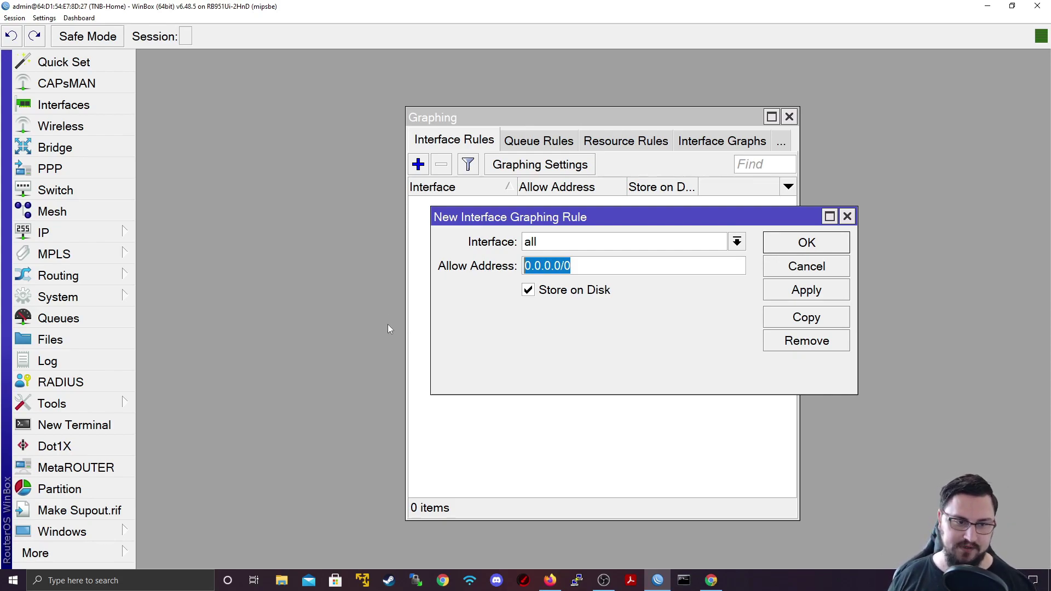
click(530, 291)
click(529, 290)
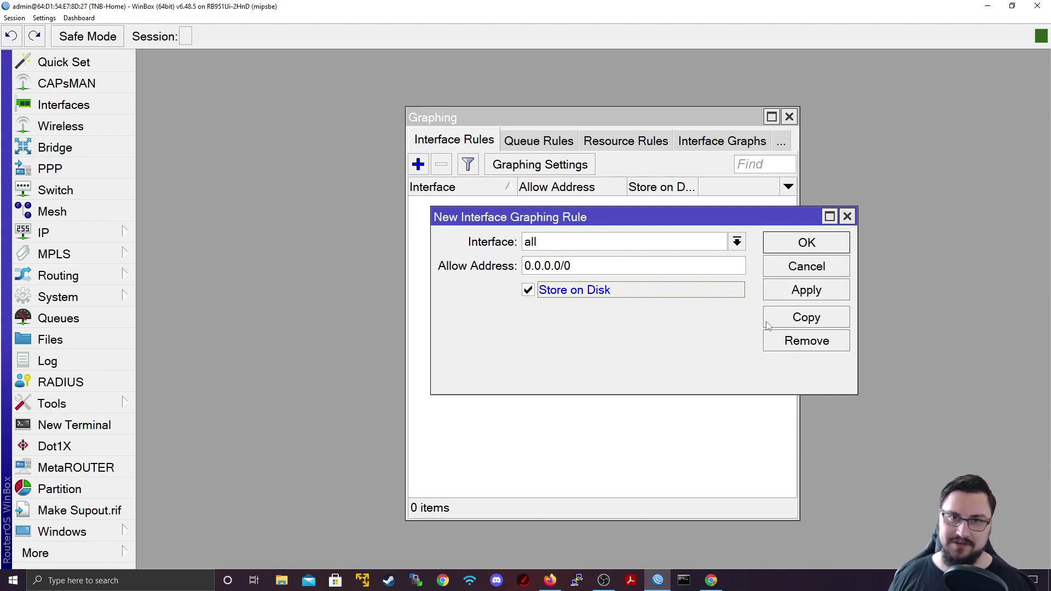
click(780, 284)
click(789, 239)
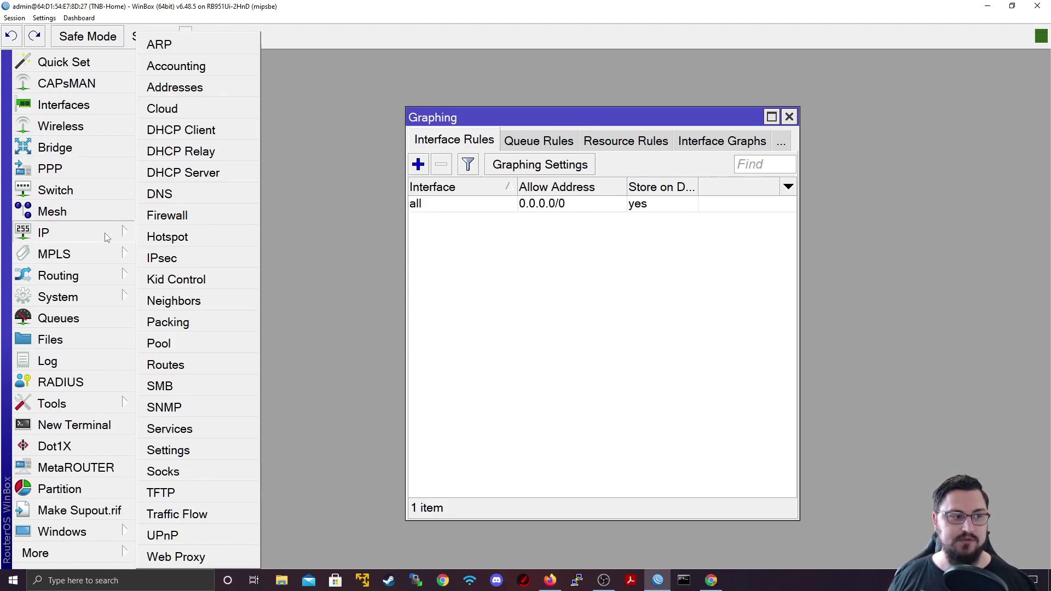
- Confirm the www service runs on port 80 in IP Services, close the list, and bring up Firefox
click(186, 429)
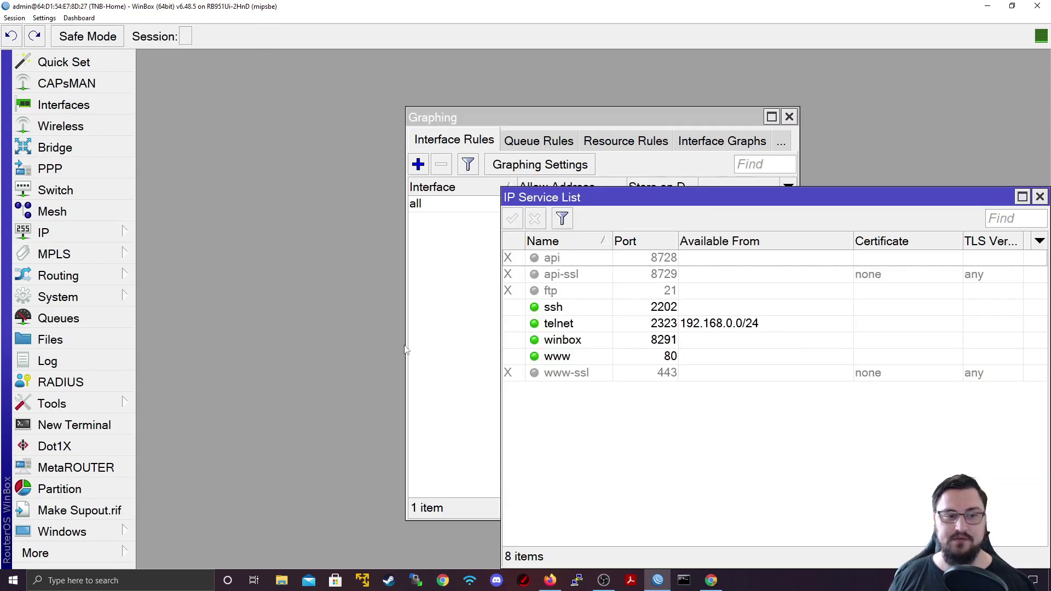
click(599, 356)
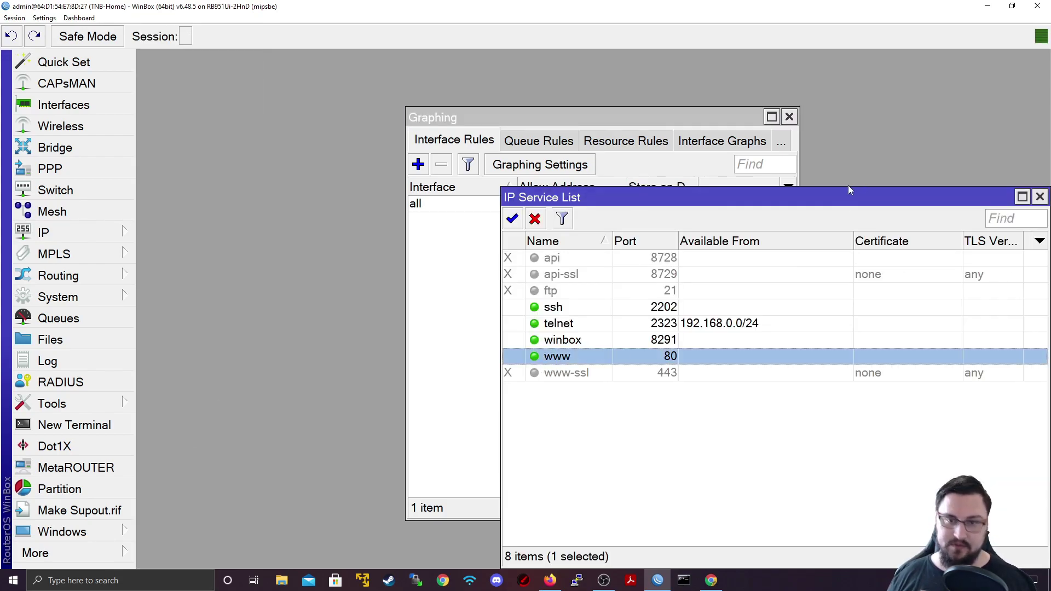
drag(831, 204, 831, 188)
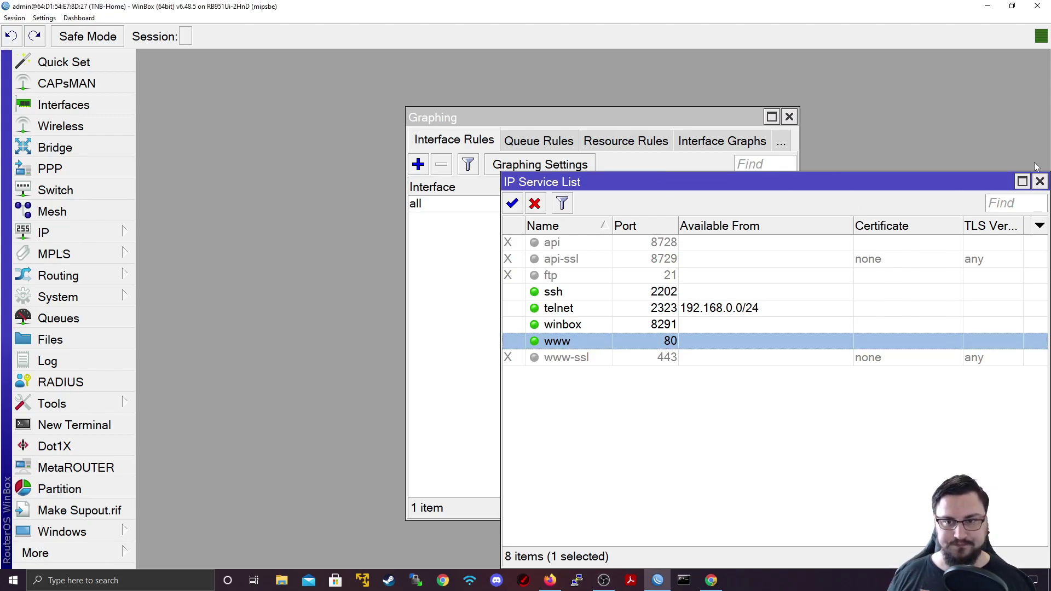
click(1039, 181)
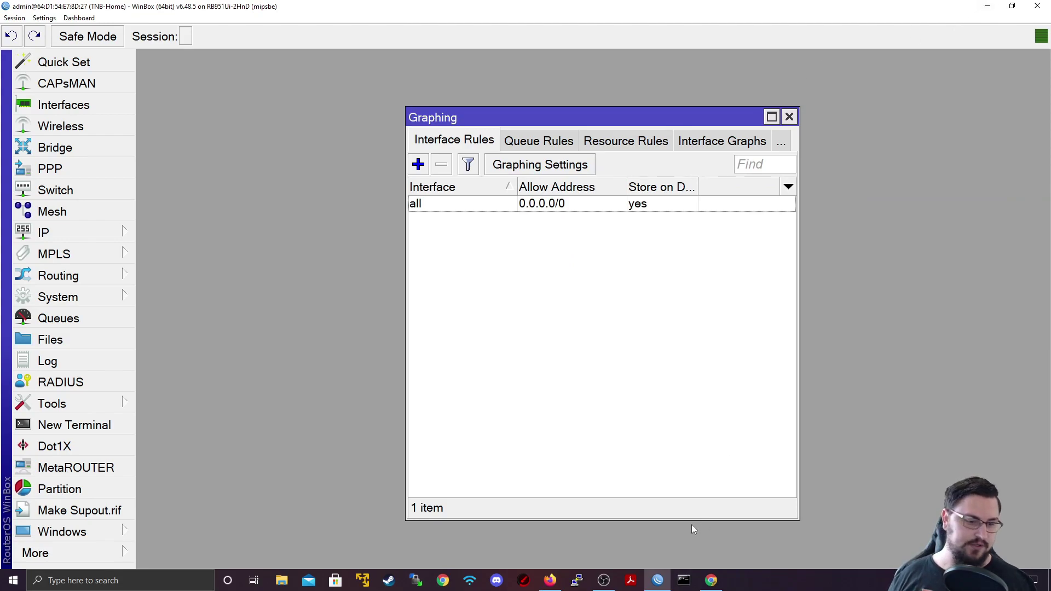
click(550, 580)
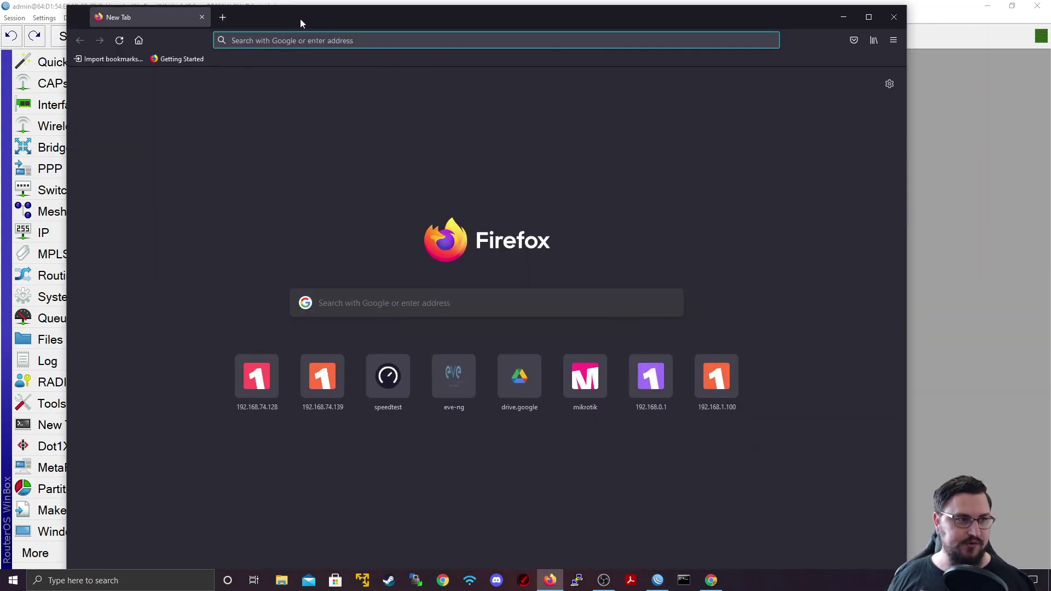
double_click(300, 18)
text(1)
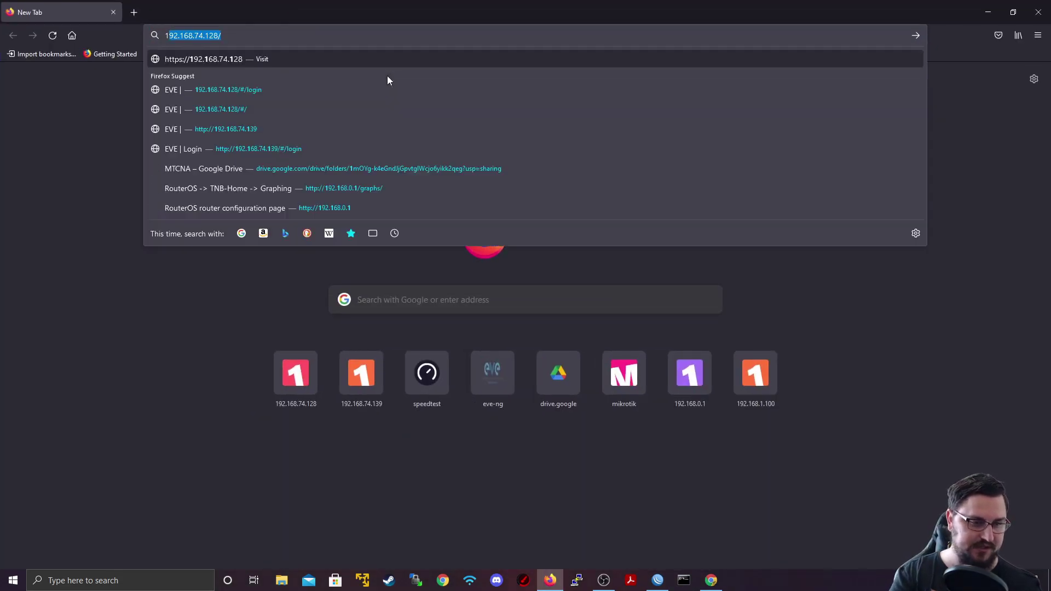
key(BackSpace)
key(BackSpace)
text(http:)
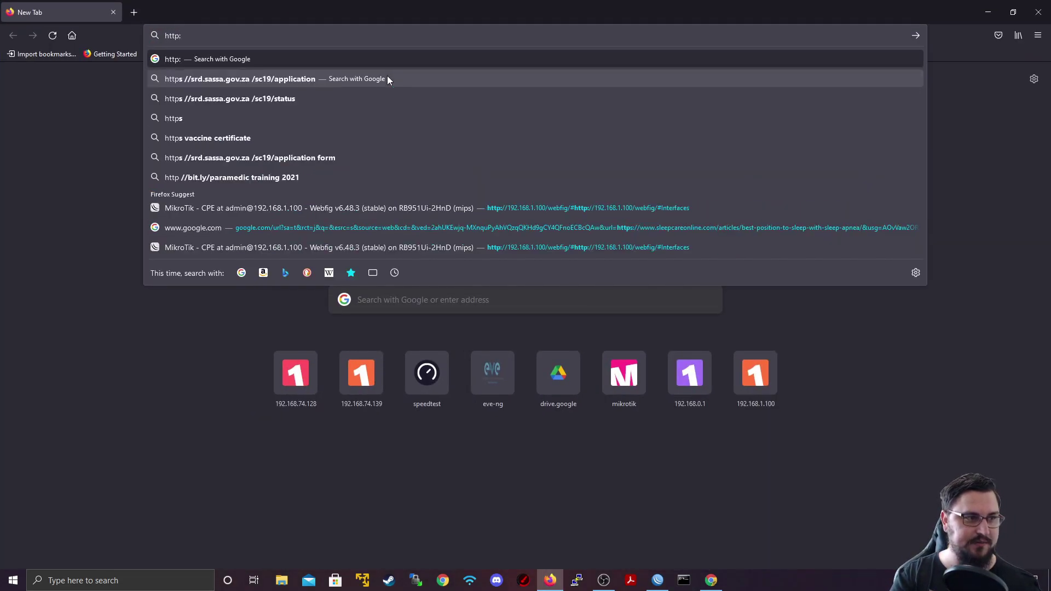
text(//192.168.0)
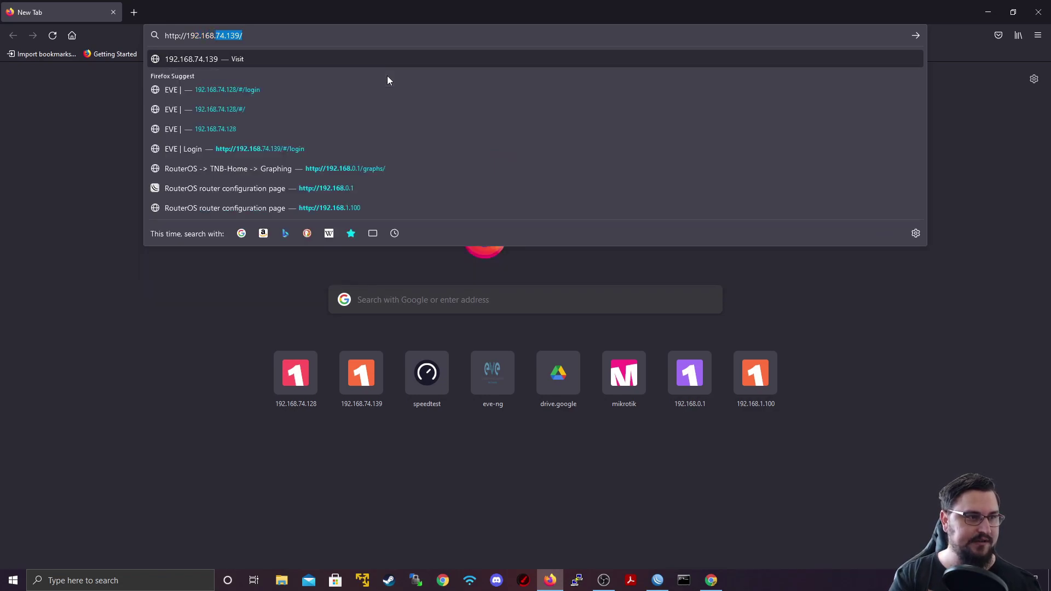
text(.1)
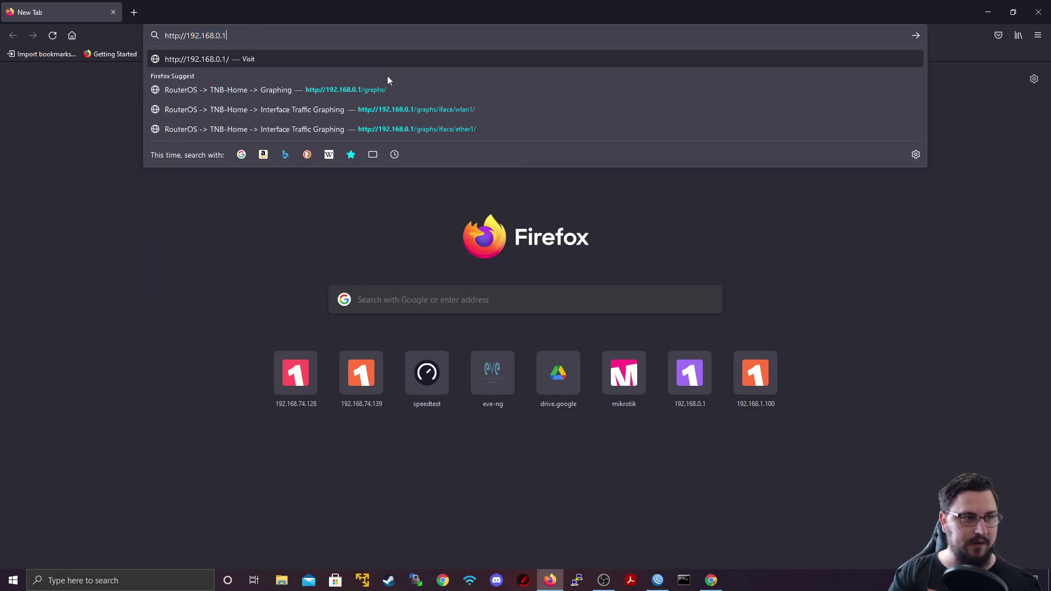
text(/graa)
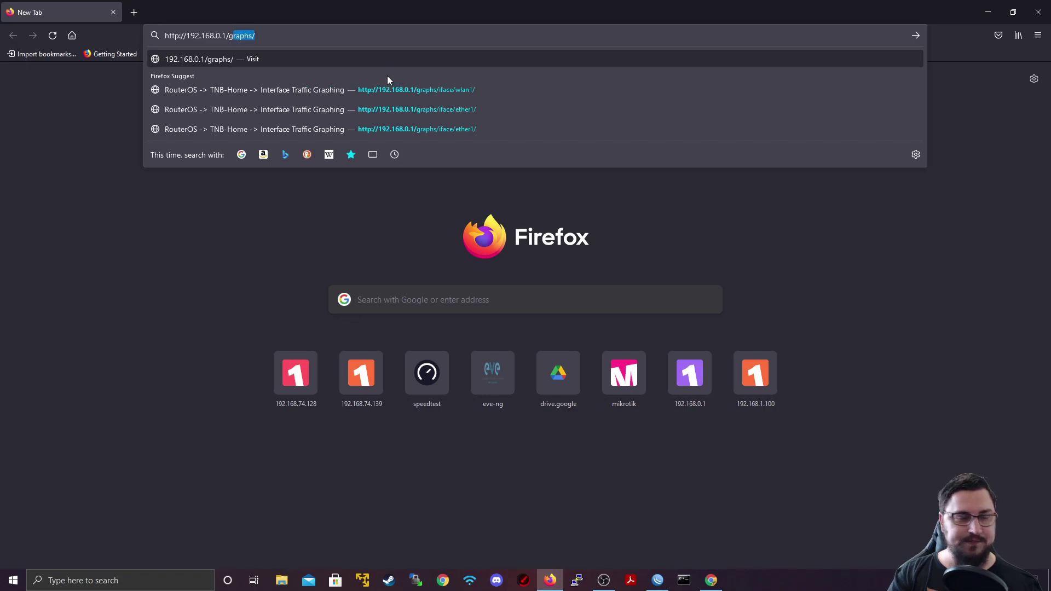
key(BackSpace)
text(phs/)
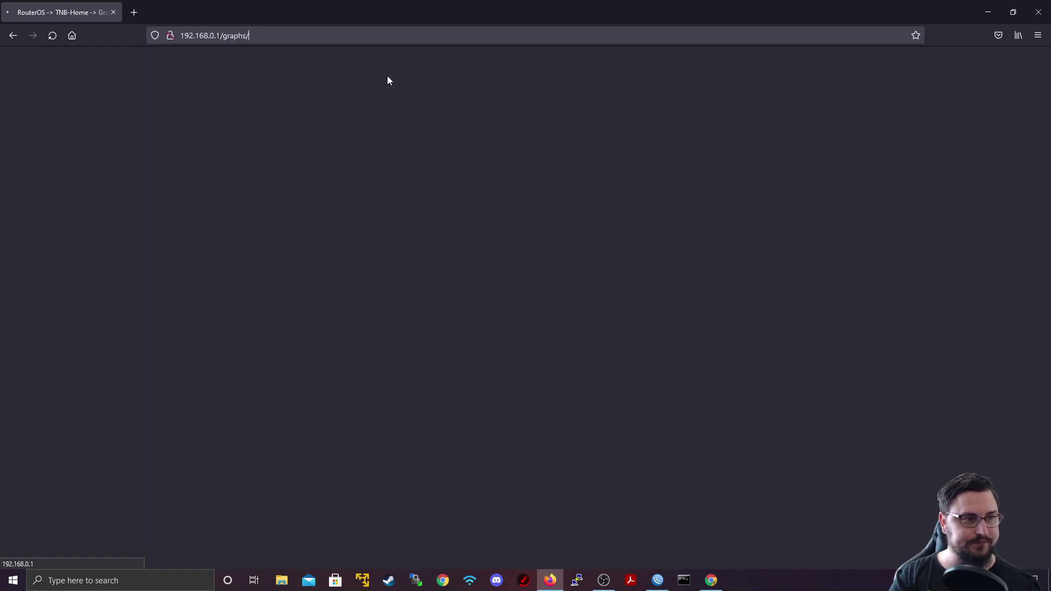
key(Return)
key(ctrl+t)
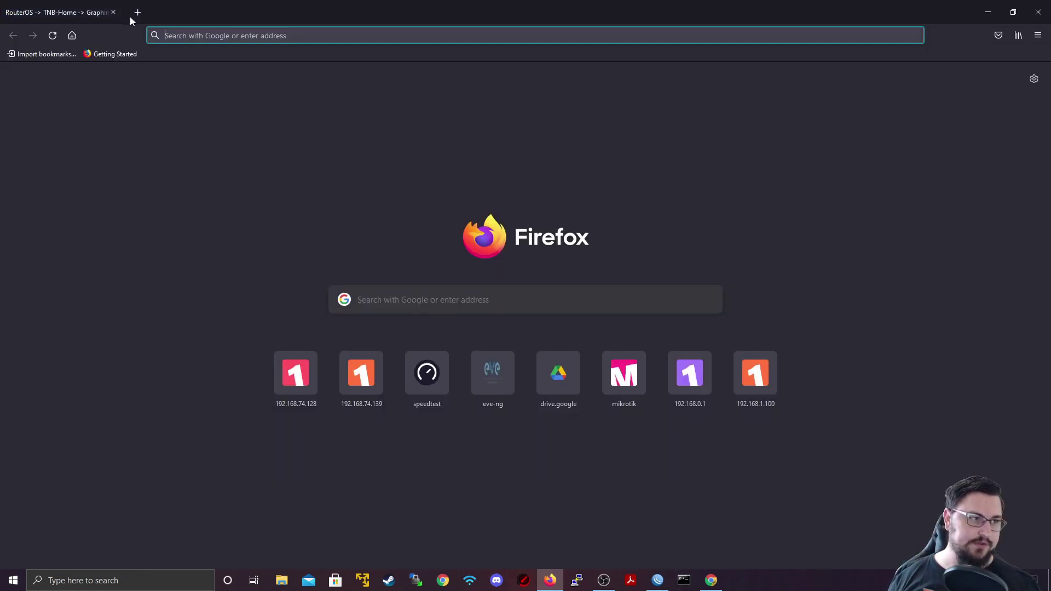
text(ht)
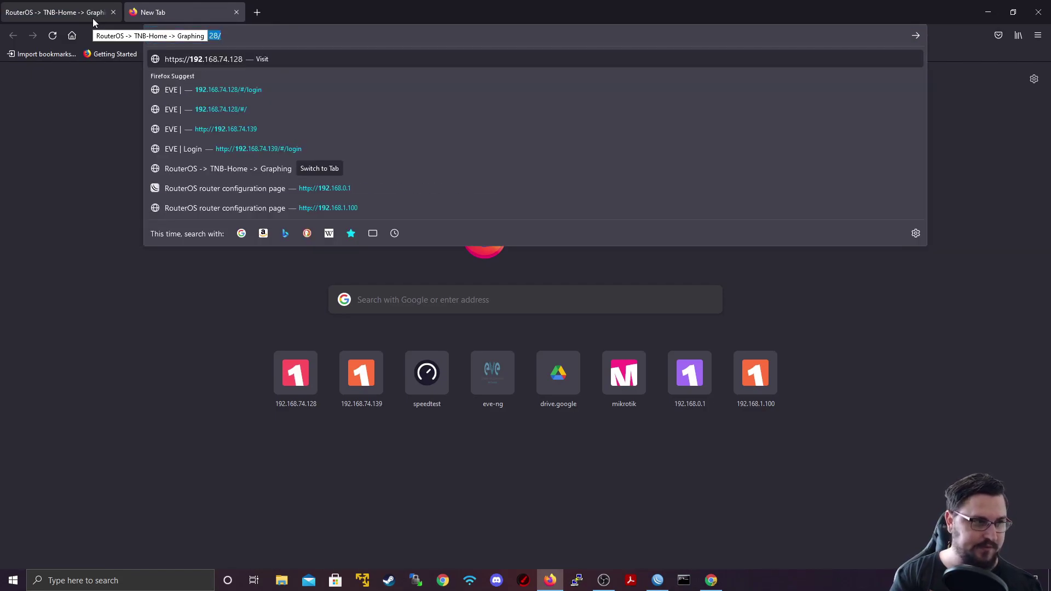
text(tp:/)
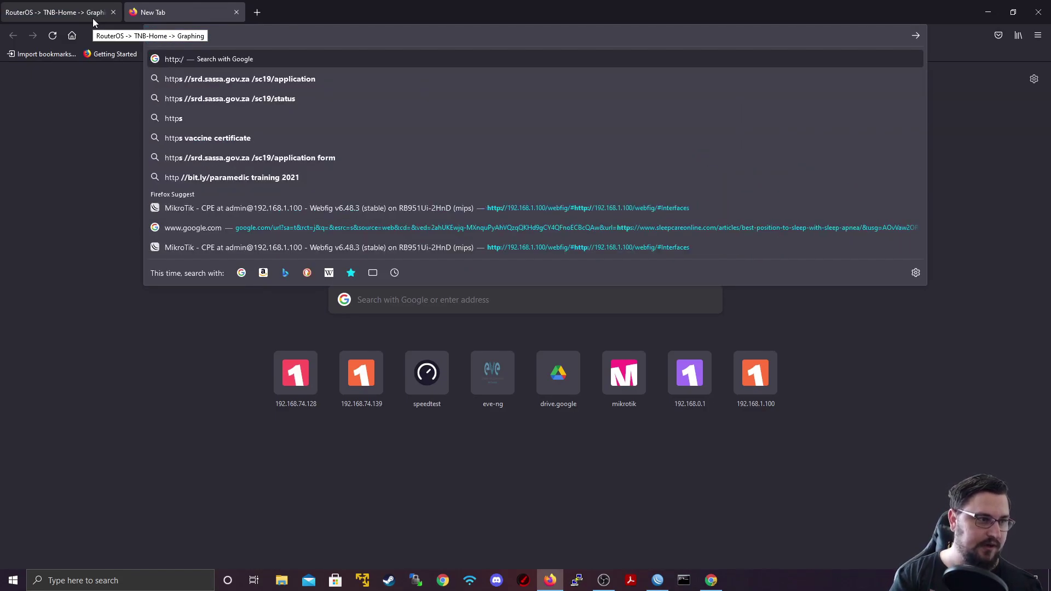
text(/192.168.0.1)
key(Return)
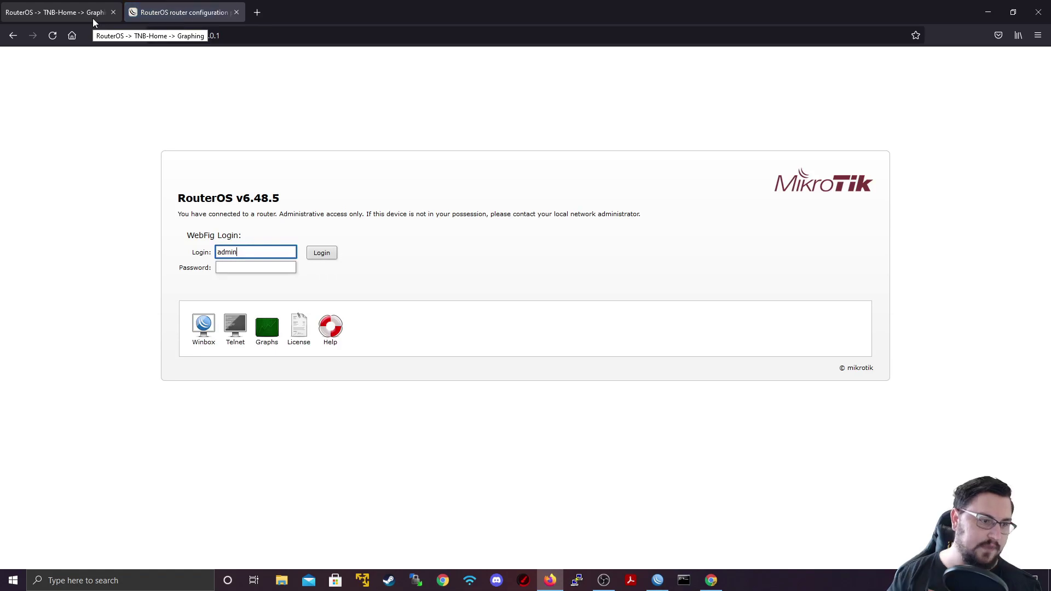
click(268, 320)
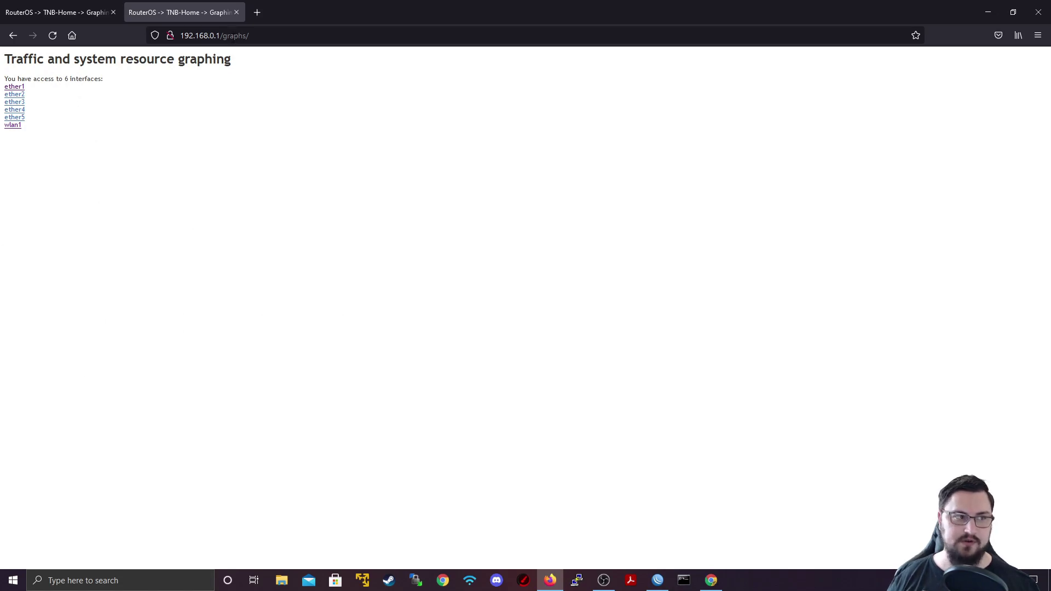
drag(219, 35, 257, 36)
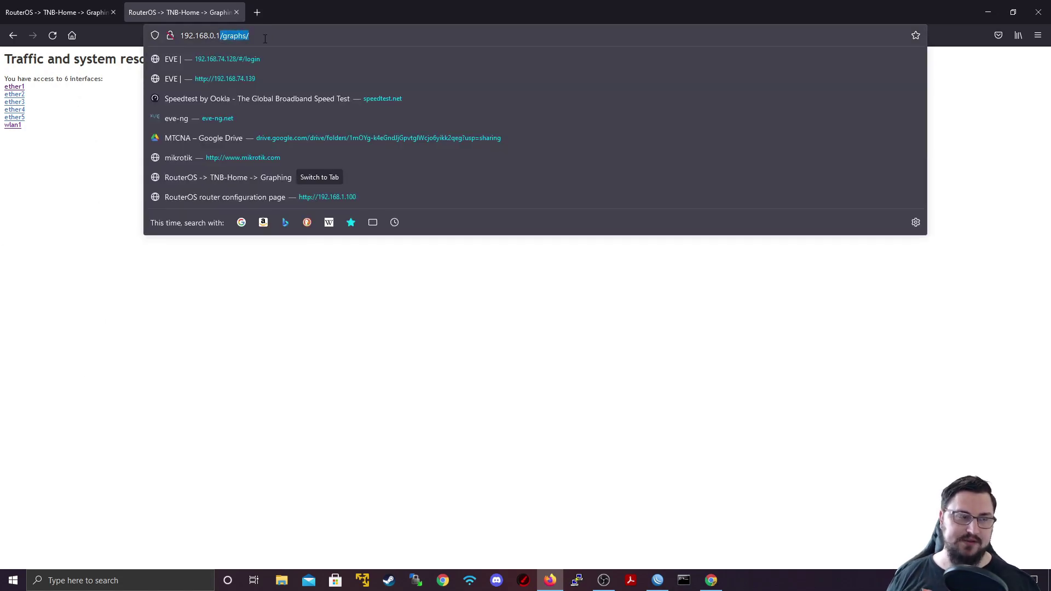
click(89, 115)
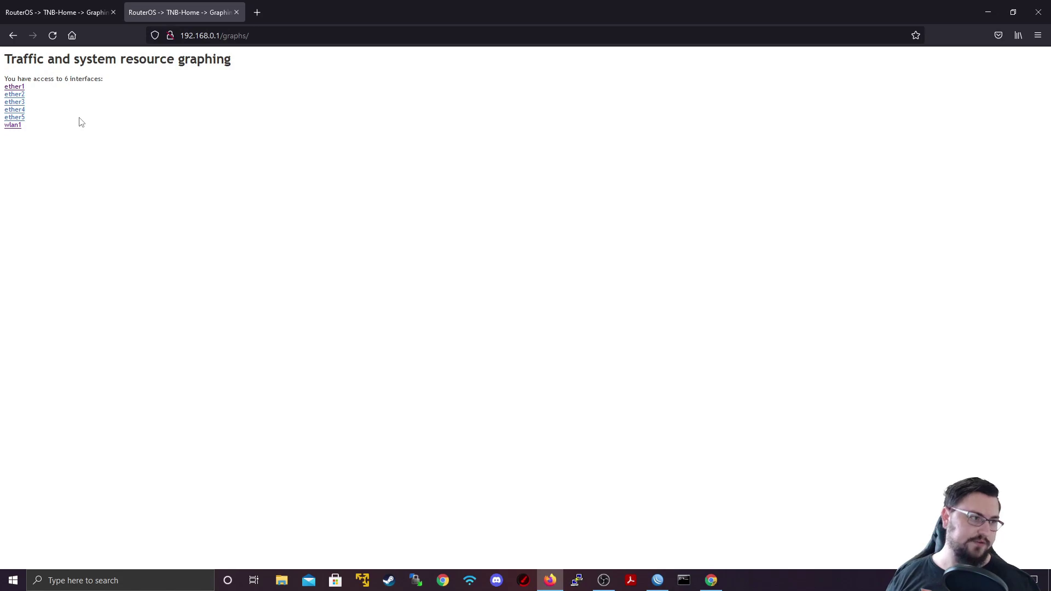
- Open the ether1 interface traffic graphs
click(18, 88)
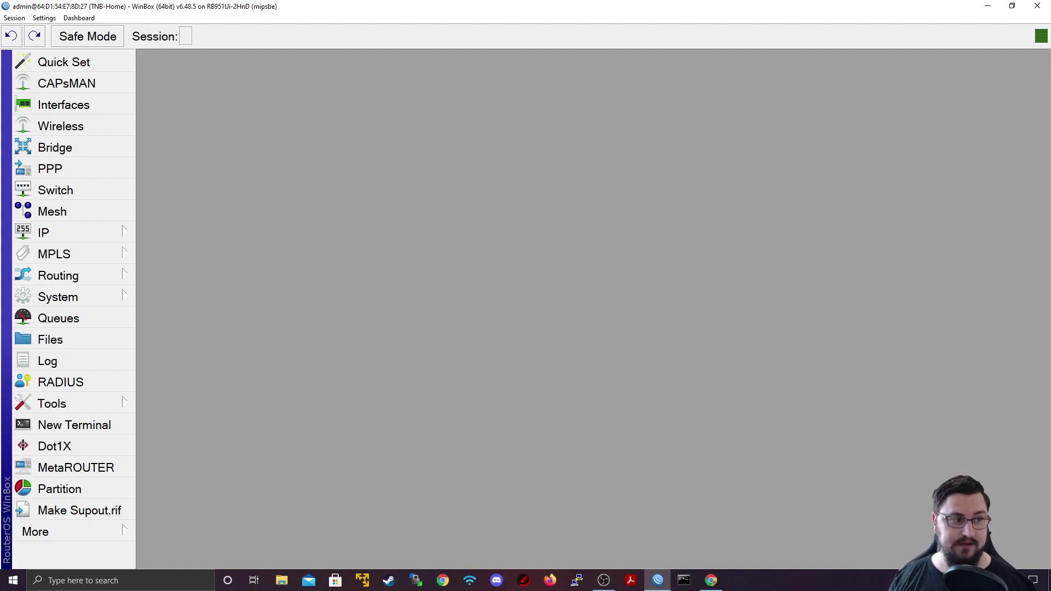
- Open IP > SNMP, enable it, and enter contact The Network Berg and location South Africa
click(119, 230)
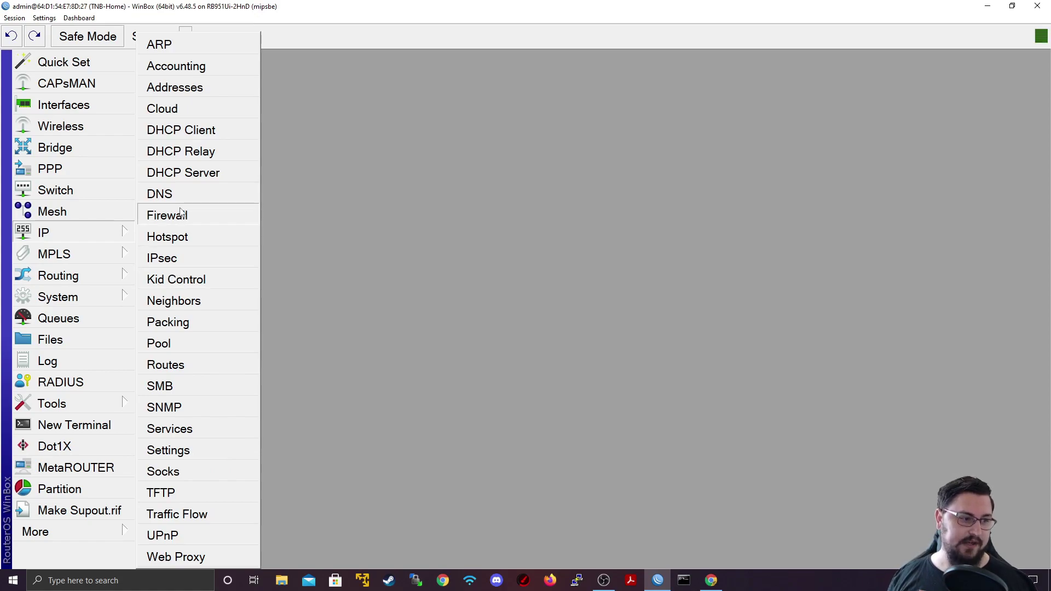
click(193, 407)
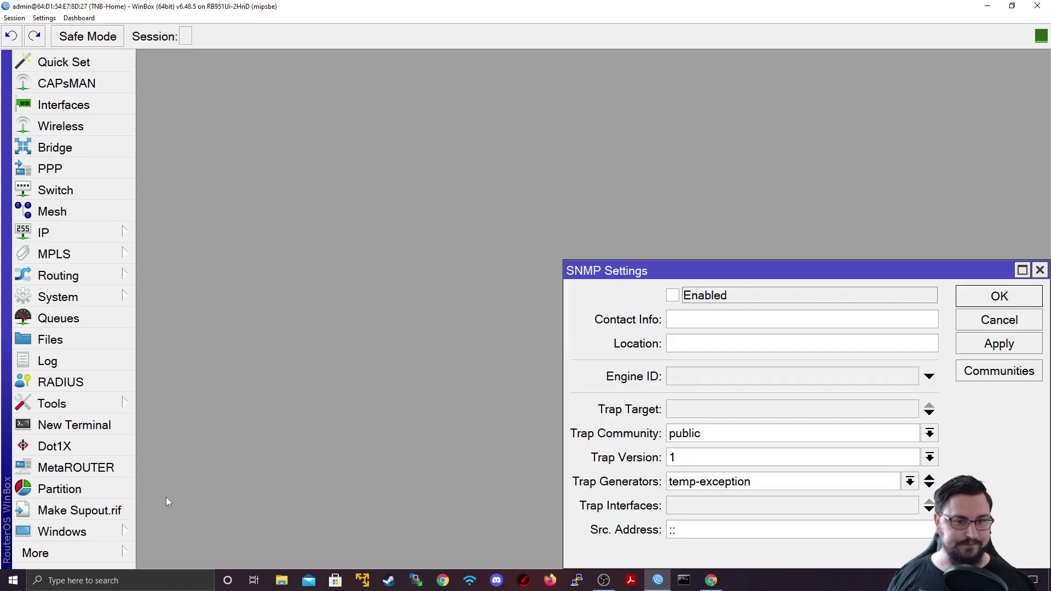
drag(672, 277, 492, 134)
click(493, 154)
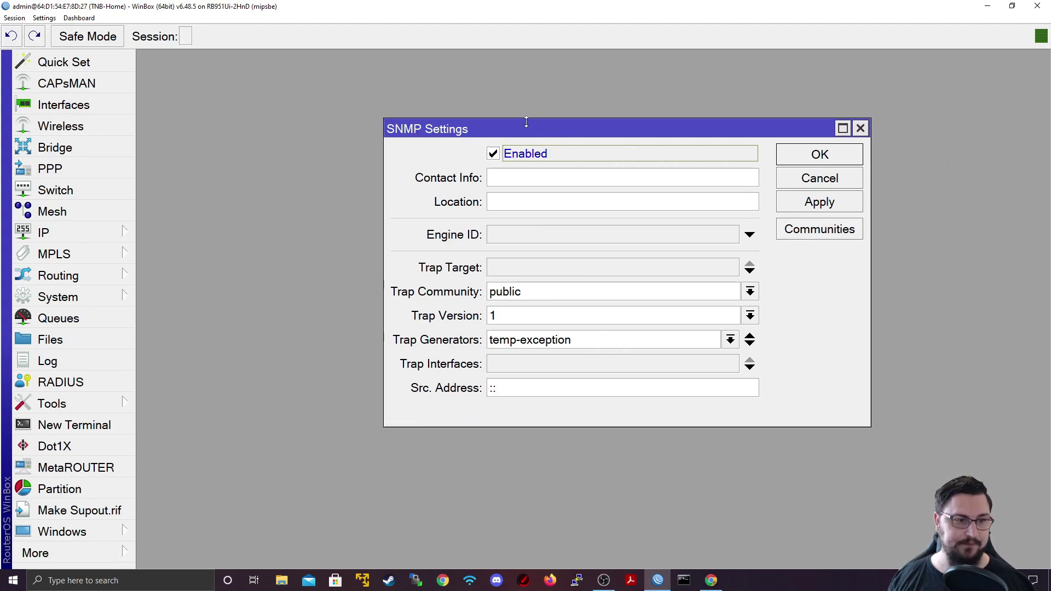
click(494, 173)
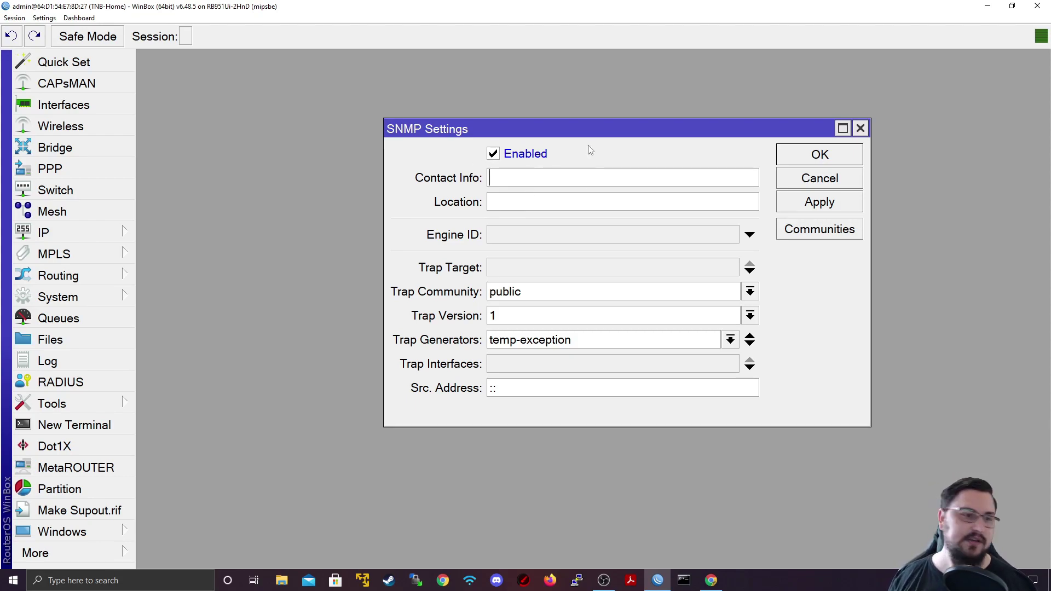
text(The Network Berg)
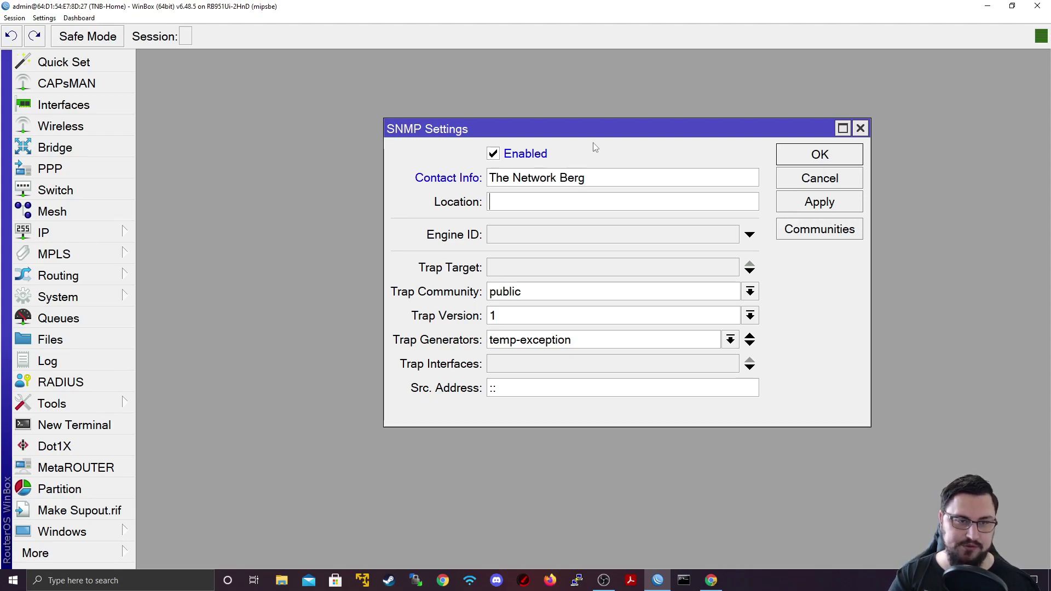
text(South Africa)
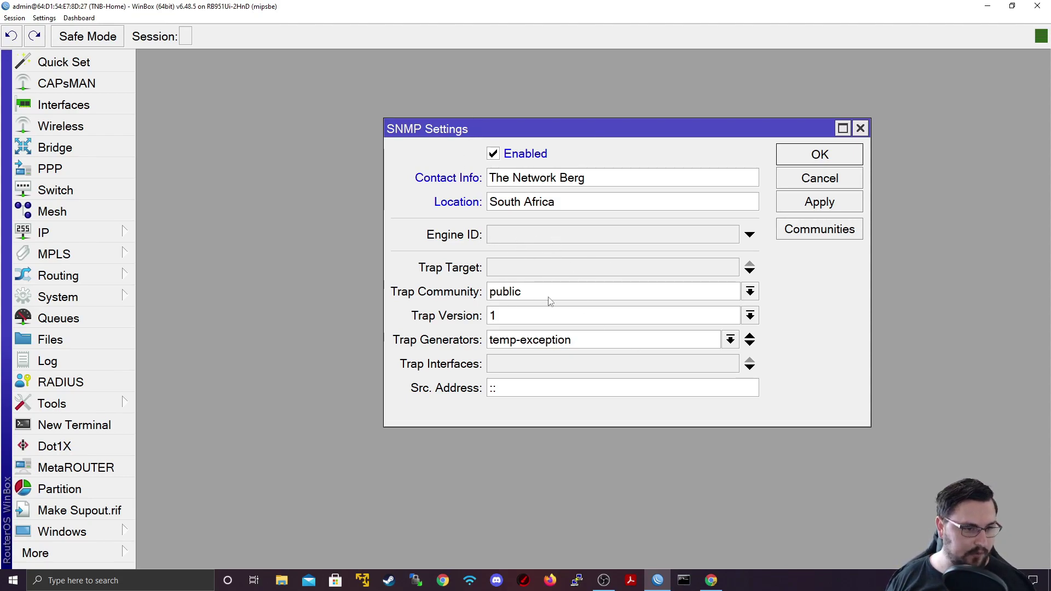
- Set the SNMP trap version to 2 and review the trap community choices
click(523, 287)
click(572, 308)
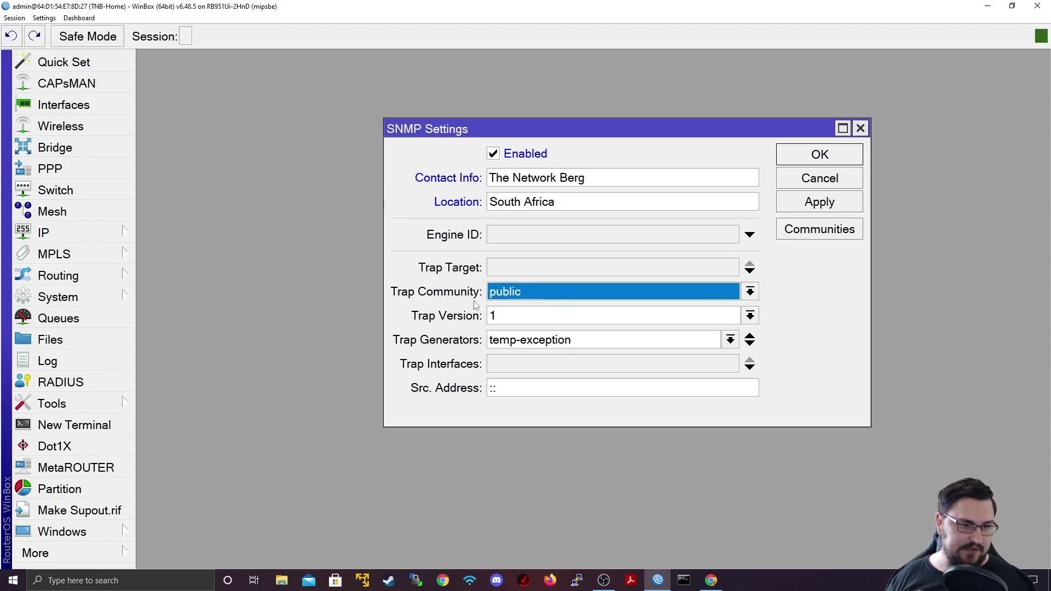
click(501, 316)
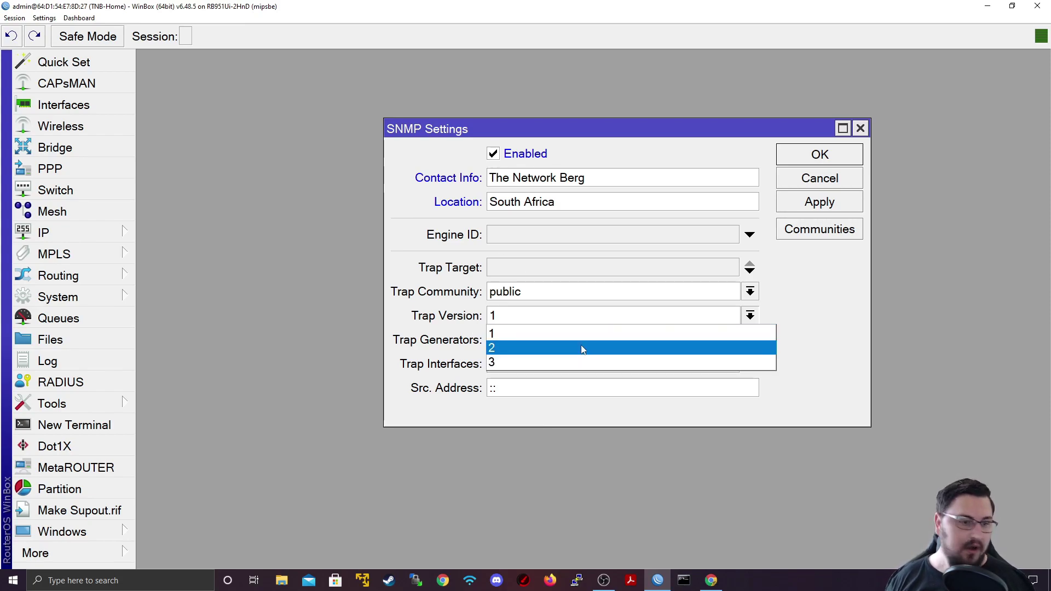
click(560, 317)
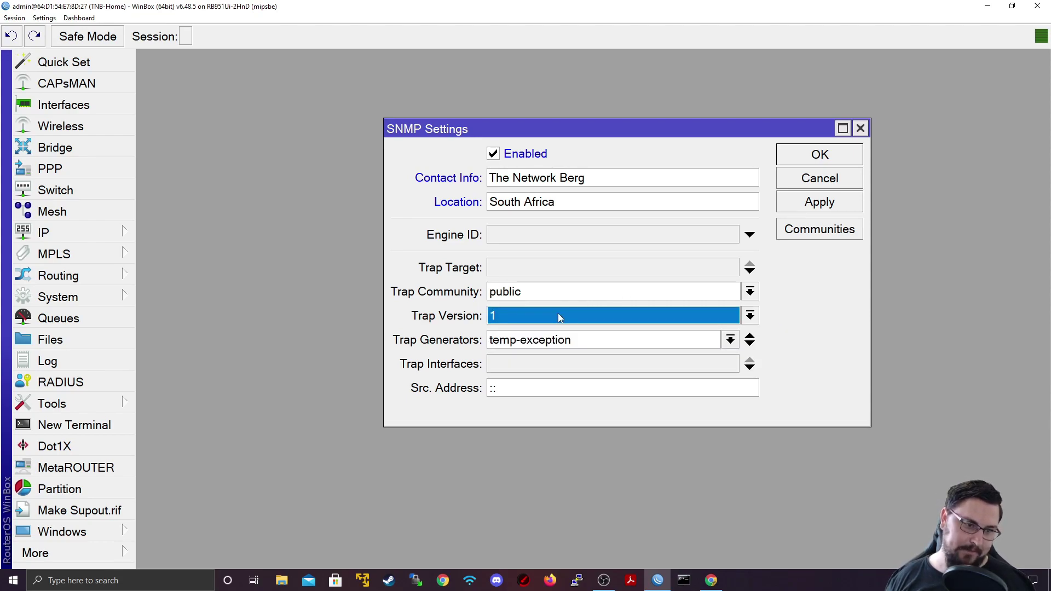
click(581, 321)
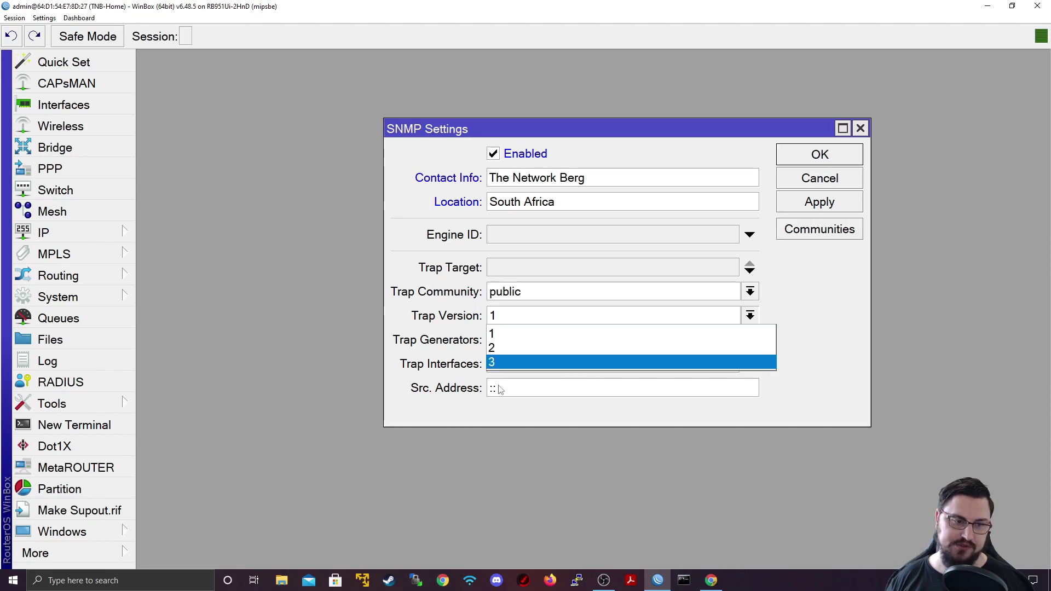
click(518, 349)
click(575, 324)
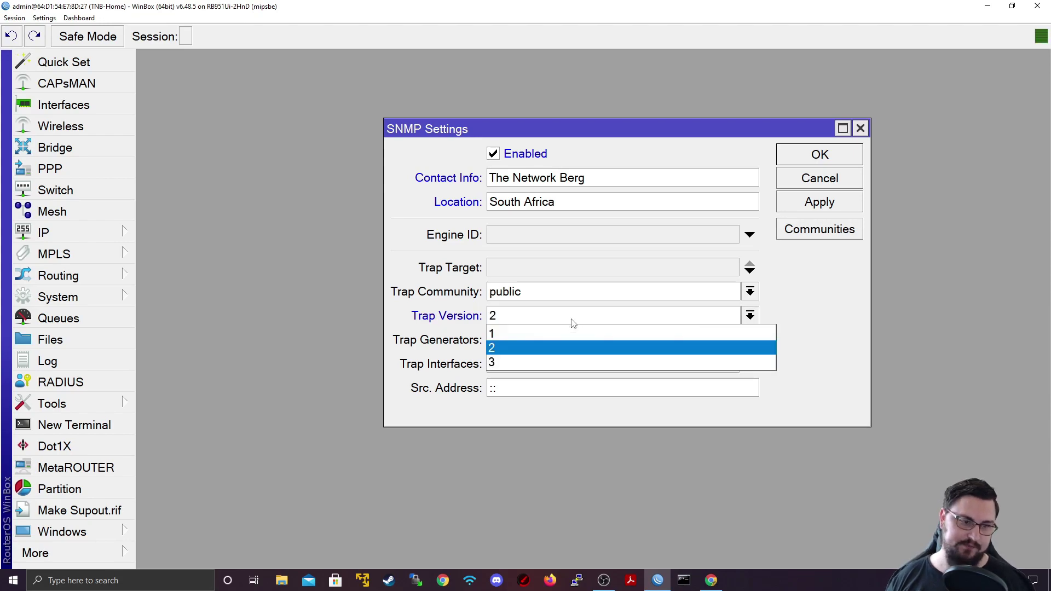
click(553, 364)
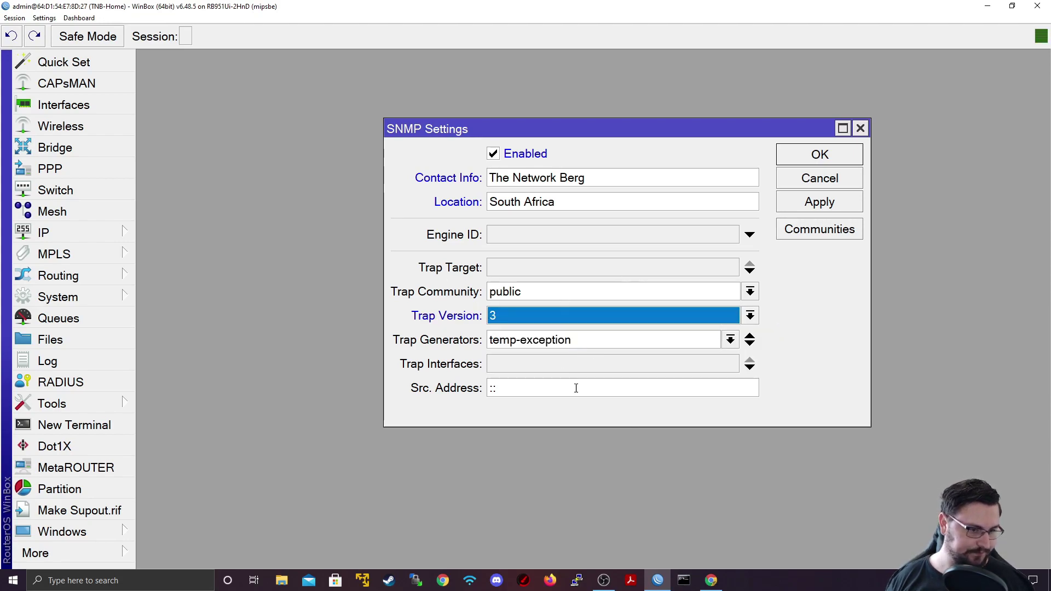
click(513, 316)
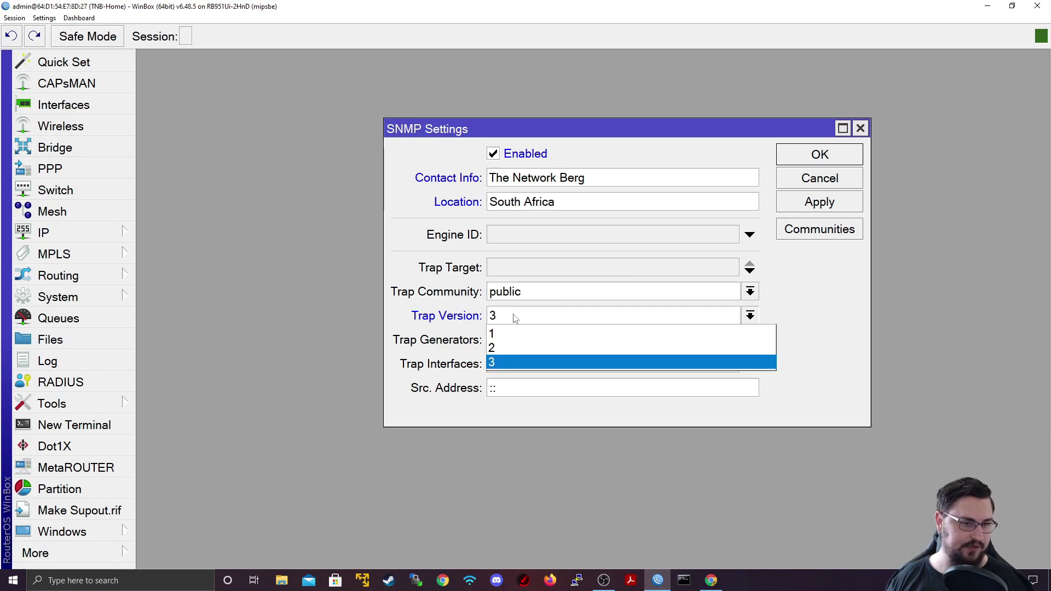
click(544, 348)
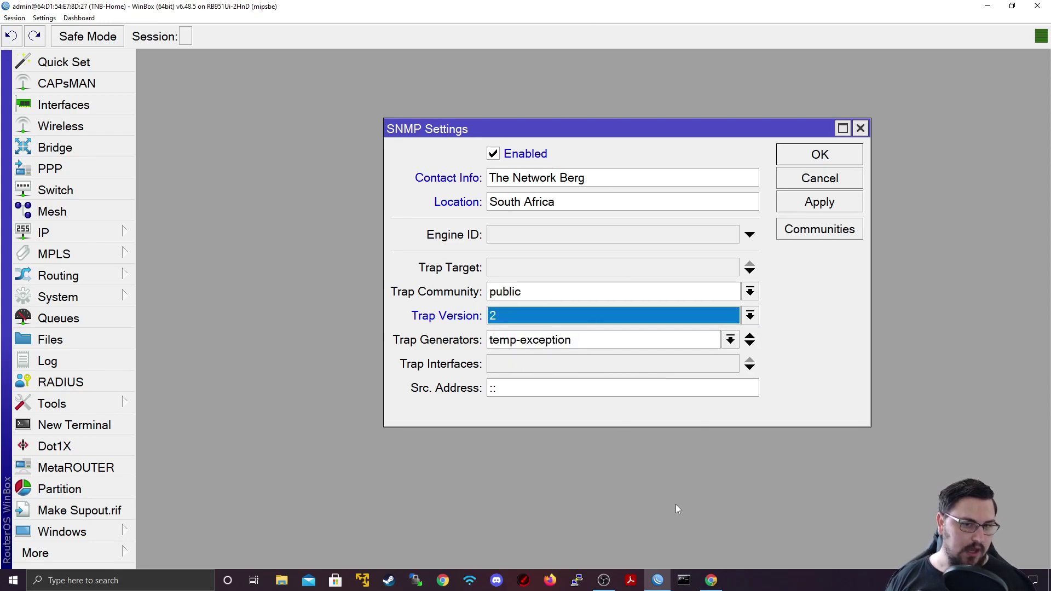
double_click(537, 387)
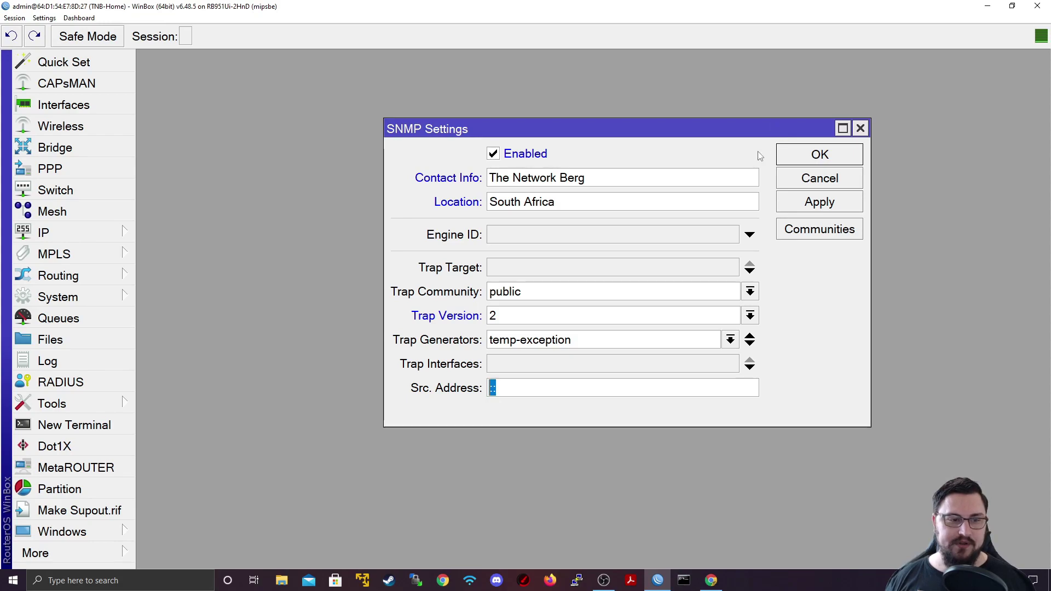
click(501, 296)
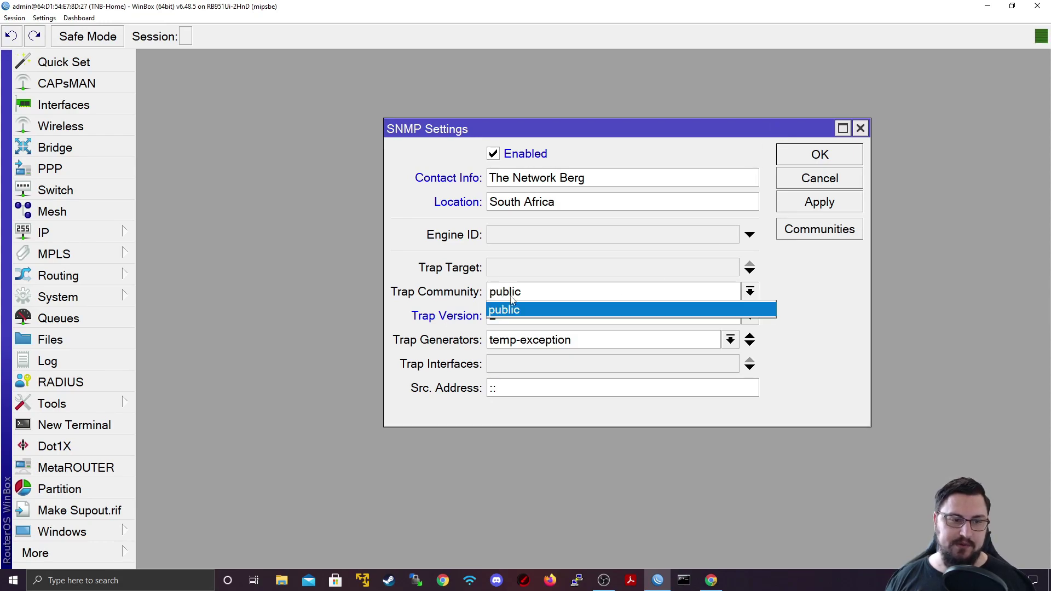
- Keep public as trap community for now and open the SNMP Communities list
click(594, 310)
click(819, 229)
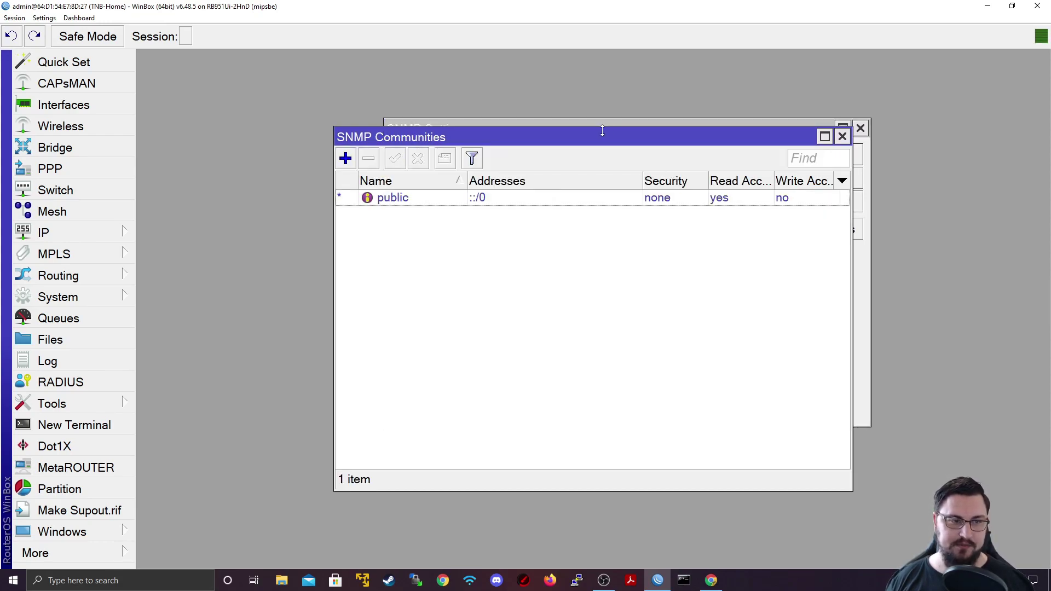
drag(601, 131, 409, 147)
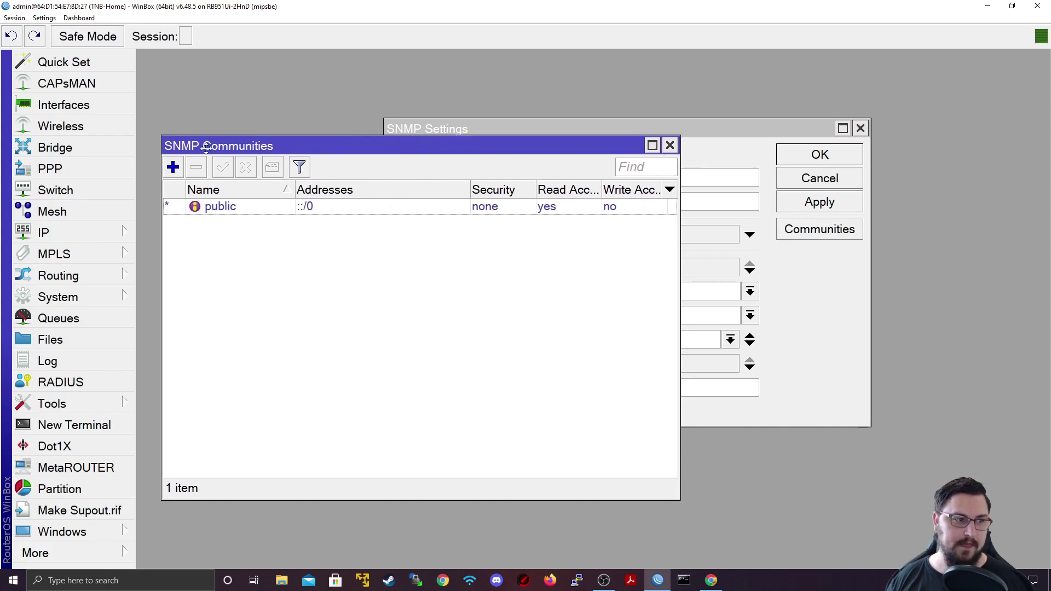
drag(211, 148, 468, 171)
- Add a community named TNB with no address restriction, security none, and read-only access
click(432, 190)
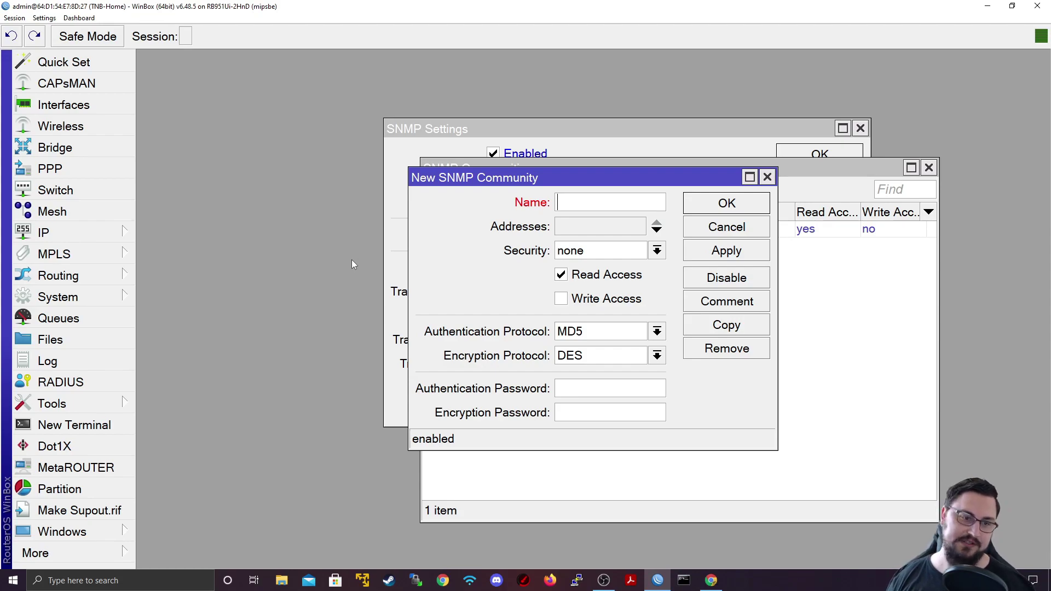
text(TNB)
key(Tab)
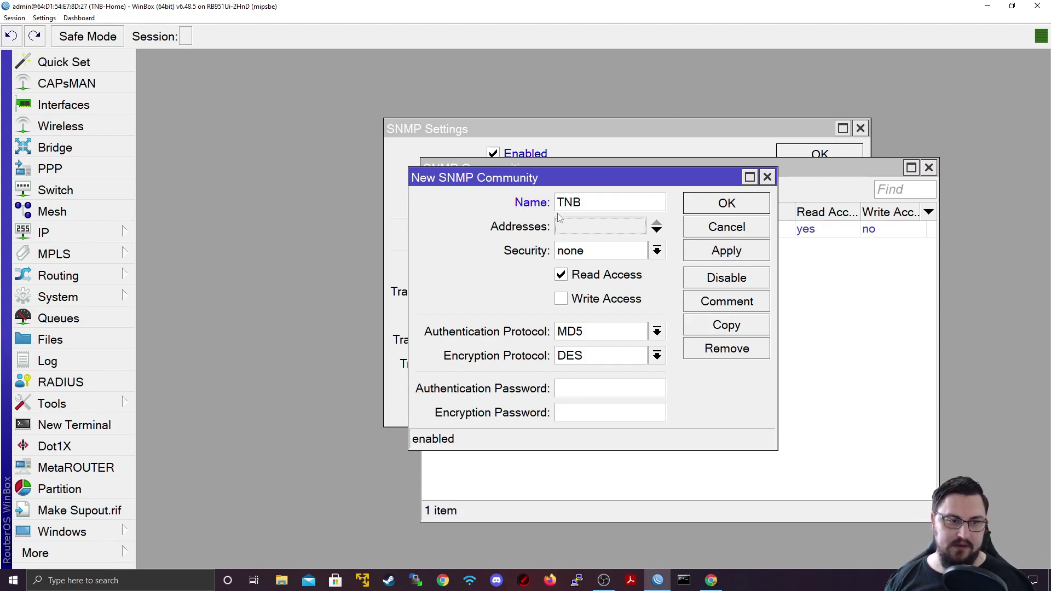
click(656, 229)
click(773, 223)
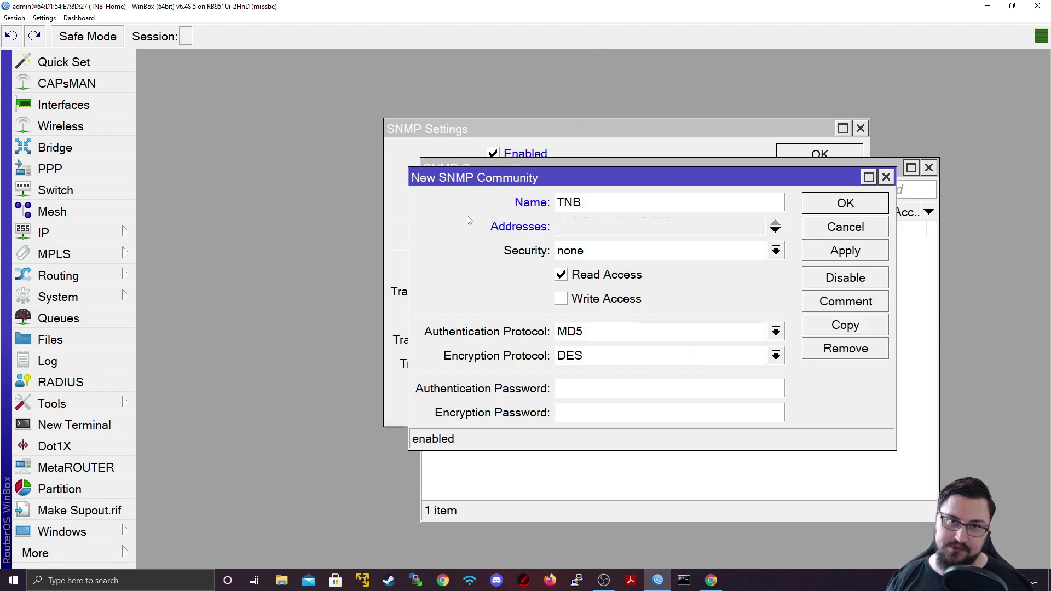
click(666, 257)
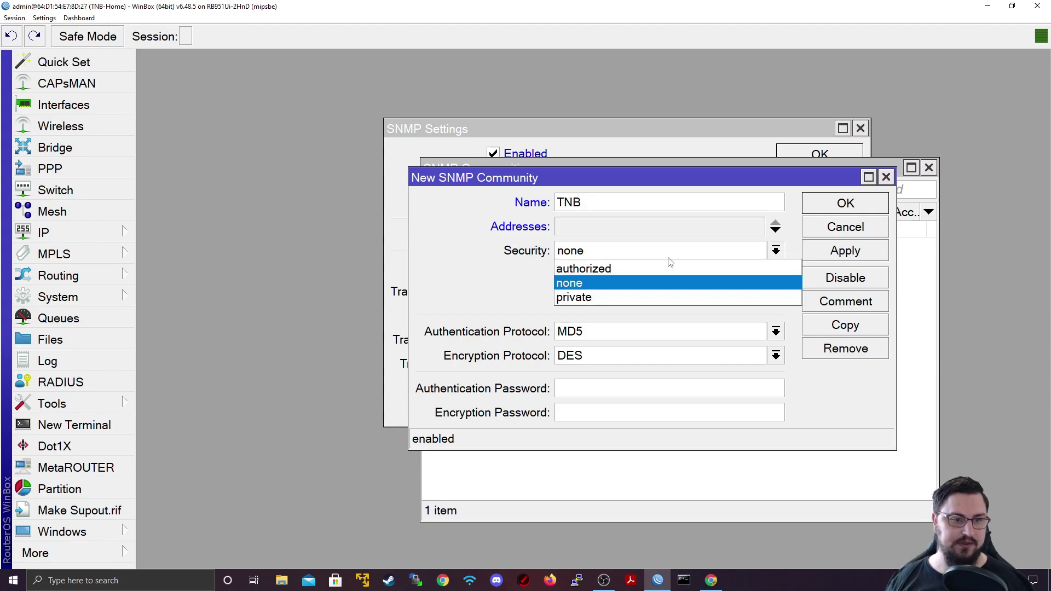
click(669, 257)
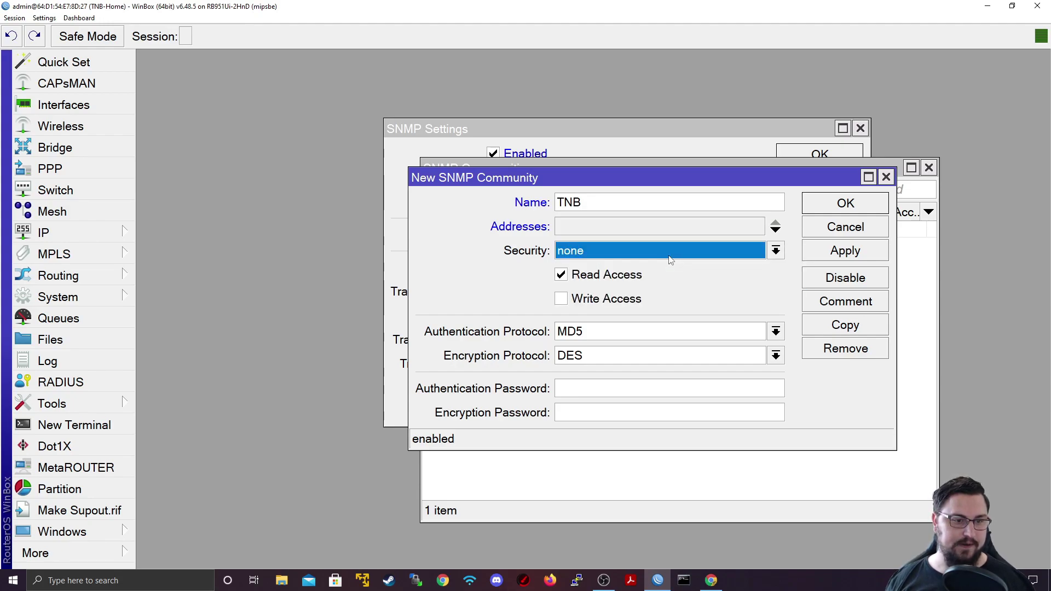
click(592, 302)
click(596, 280)
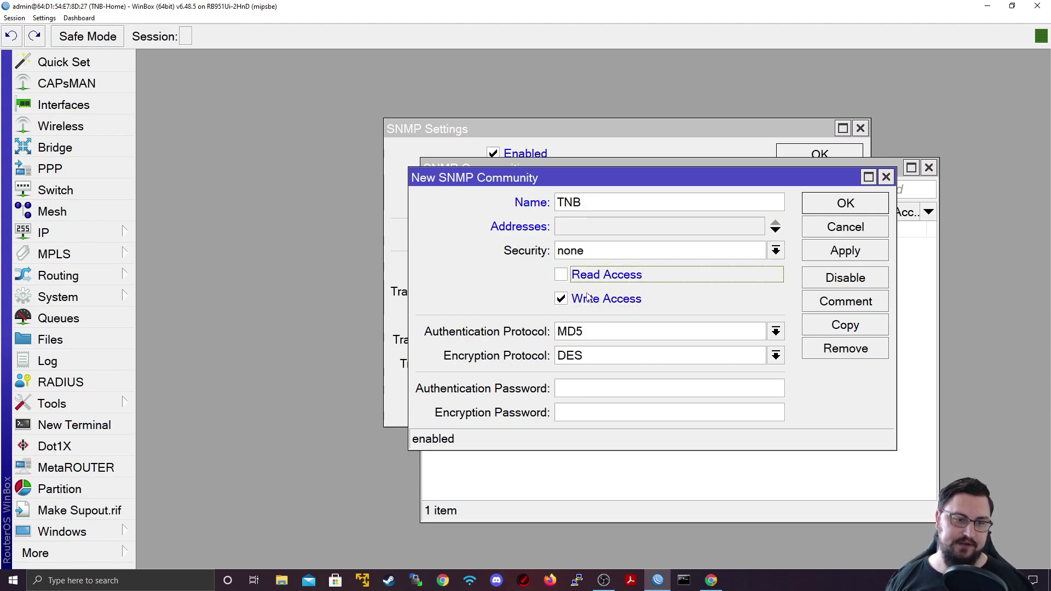
click(589, 297)
click(587, 280)
click(601, 295)
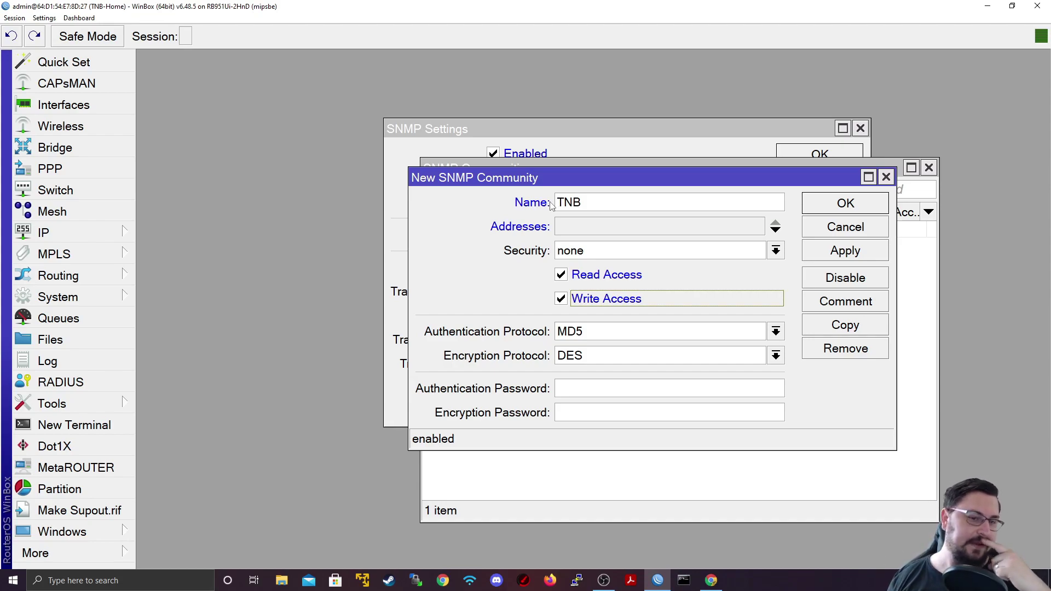
click(604, 300)
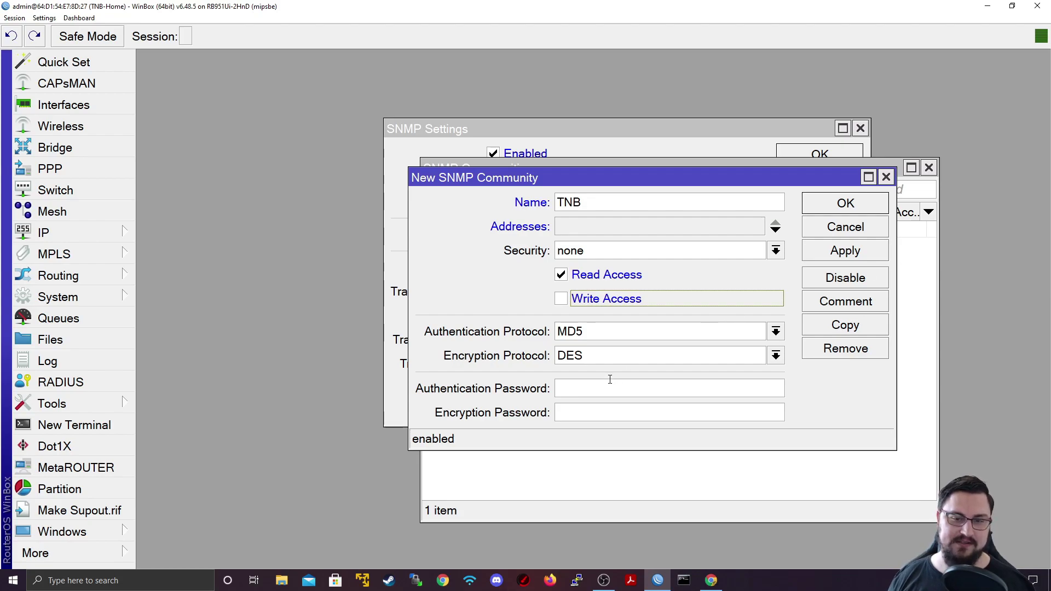
- Enter the authentication and encryption passwords, then apply and save the TNB community
click(594, 391)
text(******)
click(627, 415)
text(******)
click(850, 252)
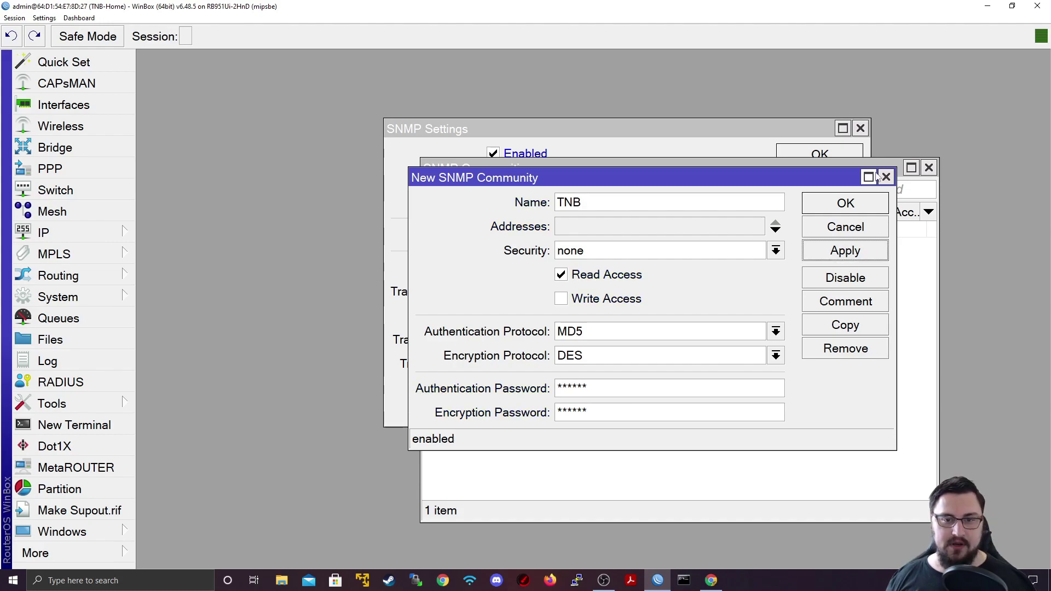
click(846, 203)
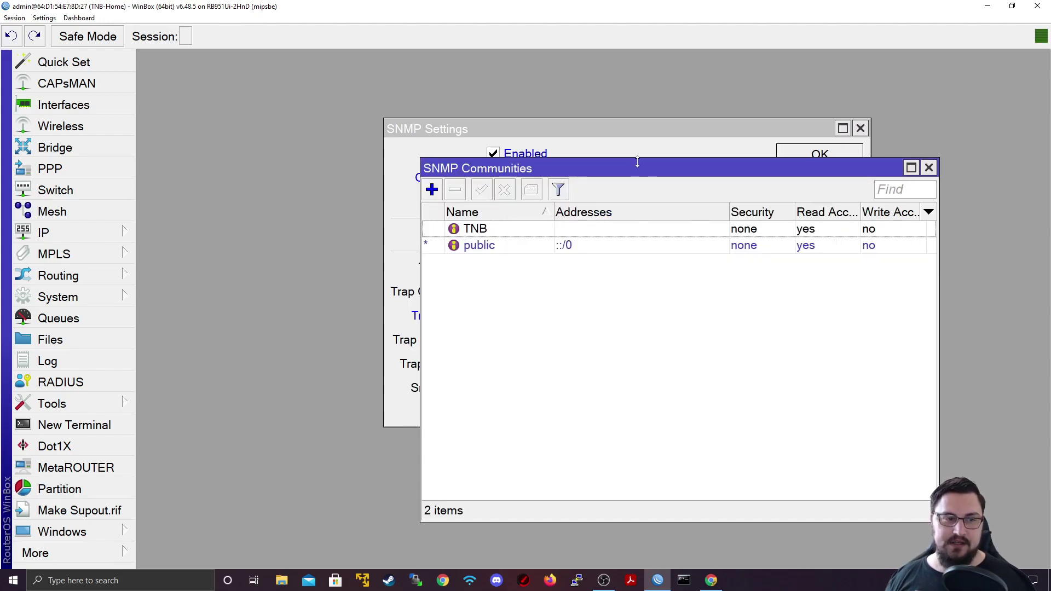
- Select TNB as the SNMP trap community, apply it, and close SNMP Settings
click(929, 167)
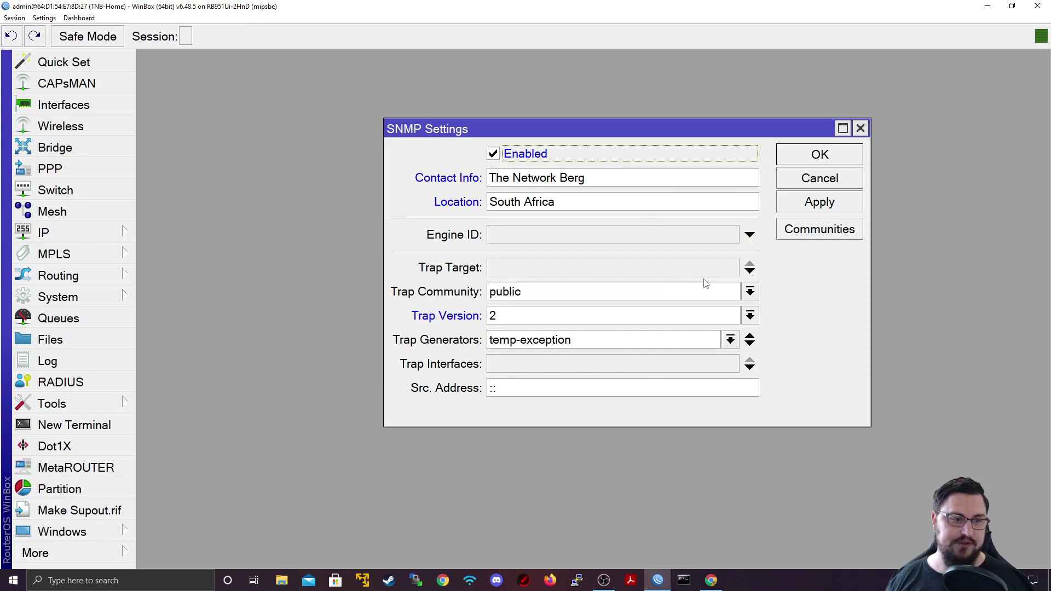
click(750, 293)
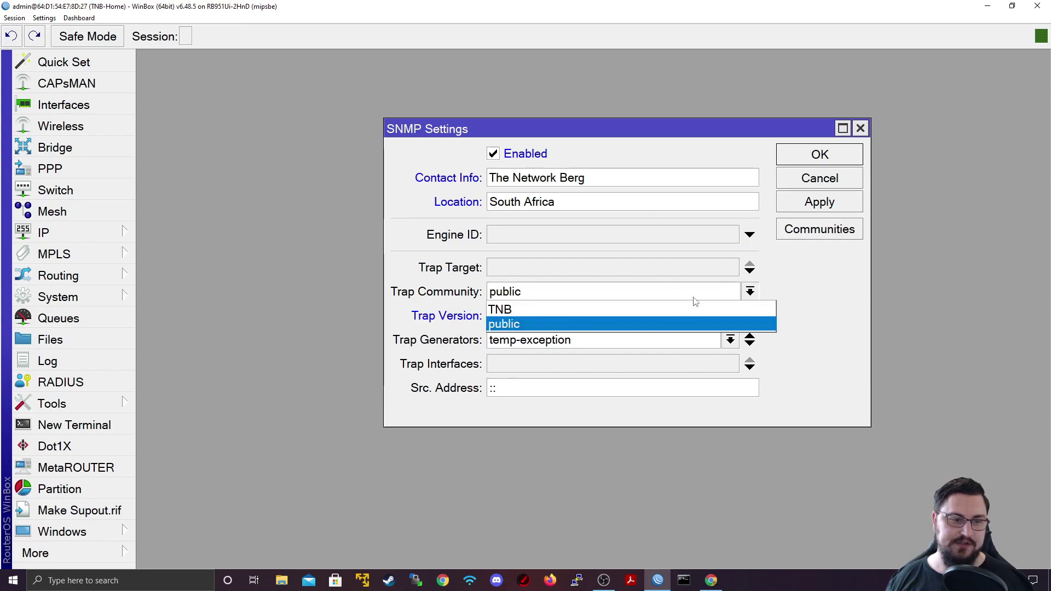
click(570, 309)
click(819, 201)
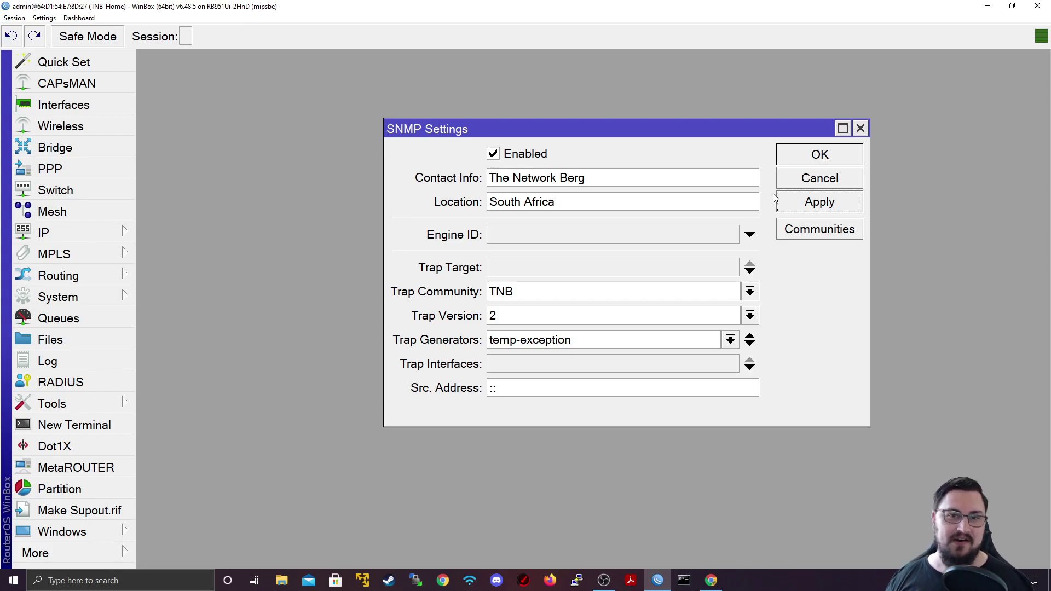
click(861, 129)
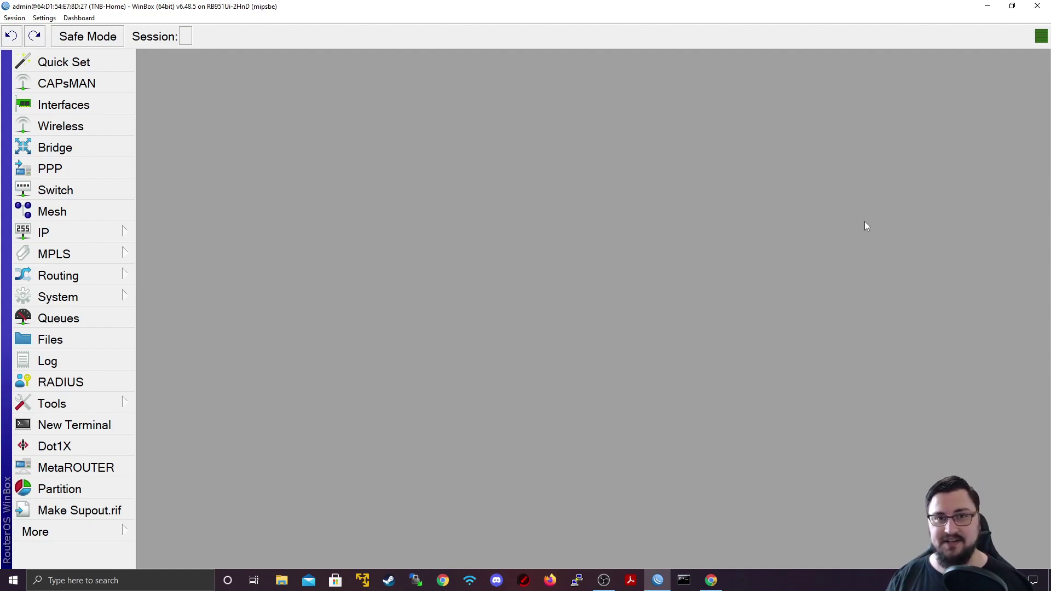
- Return to WinBox and add the CPU readout via the toolbar's green square menu
key(alt+Tab)
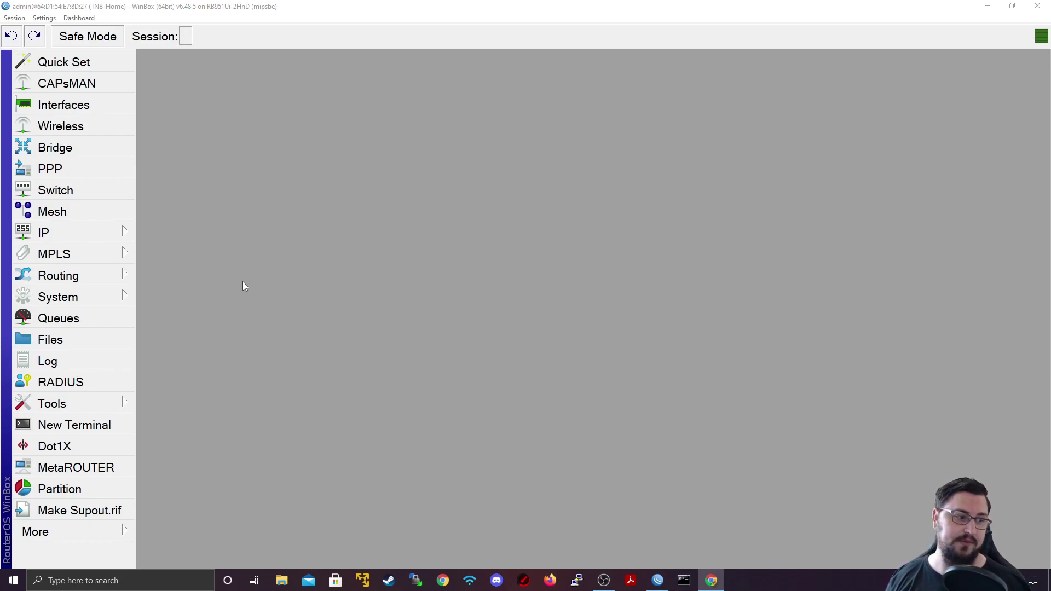
click(1042, 38)
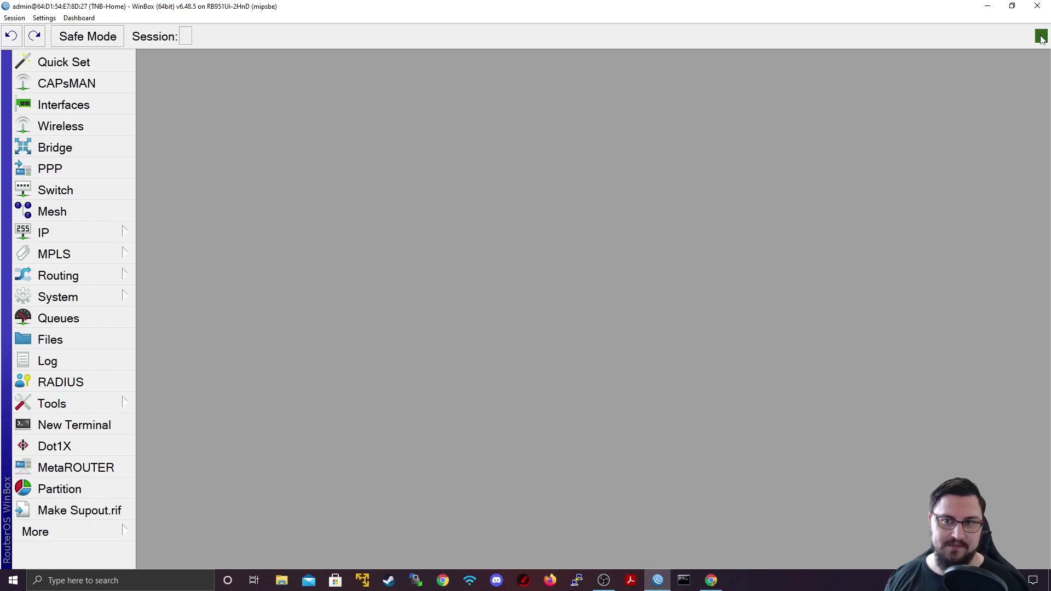
right_click(1041, 37)
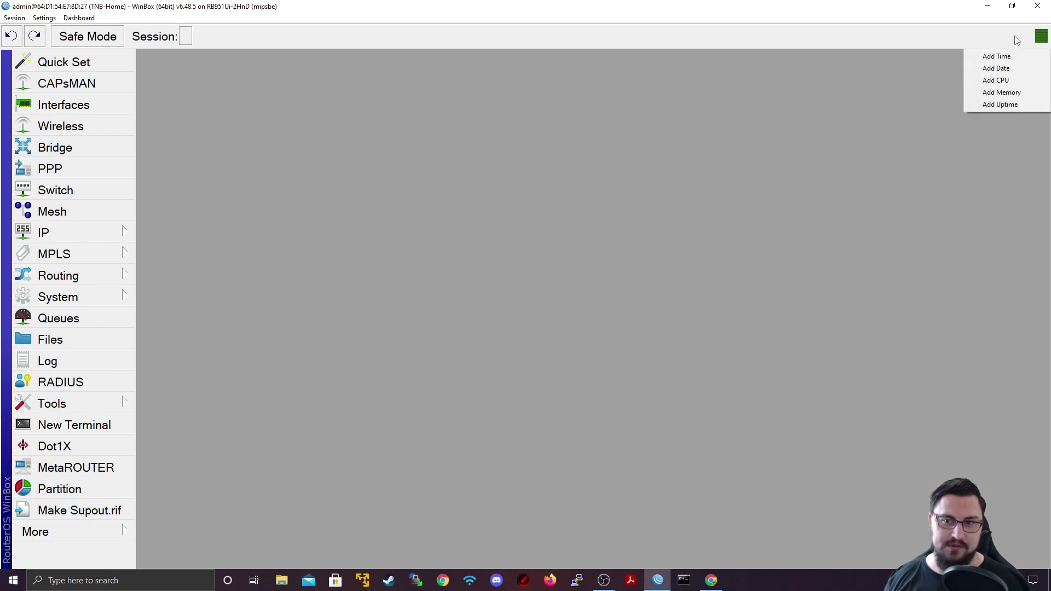
click(997, 55)
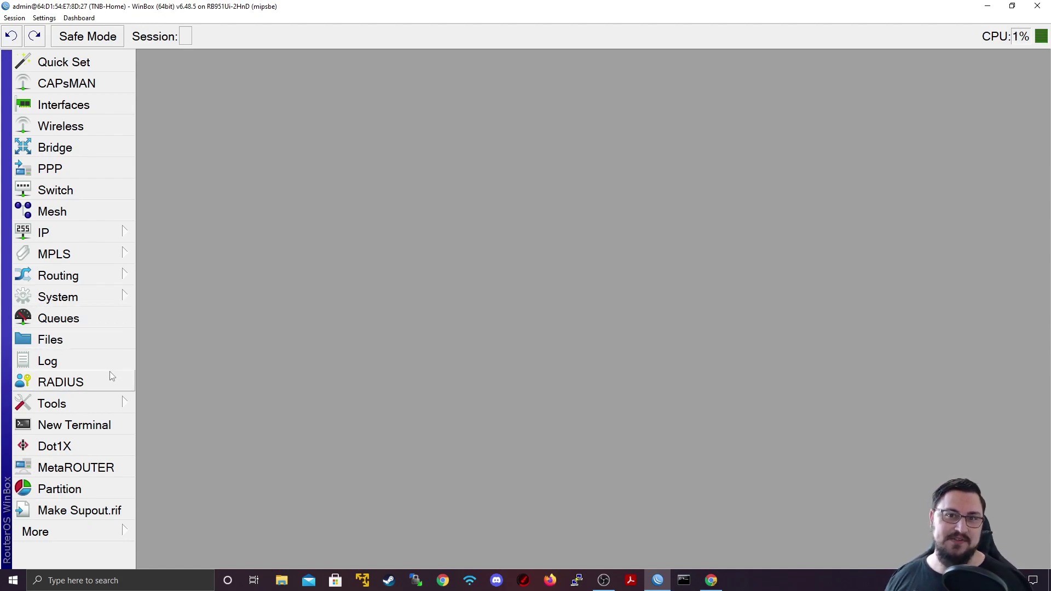
- Open Tools > Profile, set CPU to all, start profiling, and inspect the networking usage
click(108, 403)
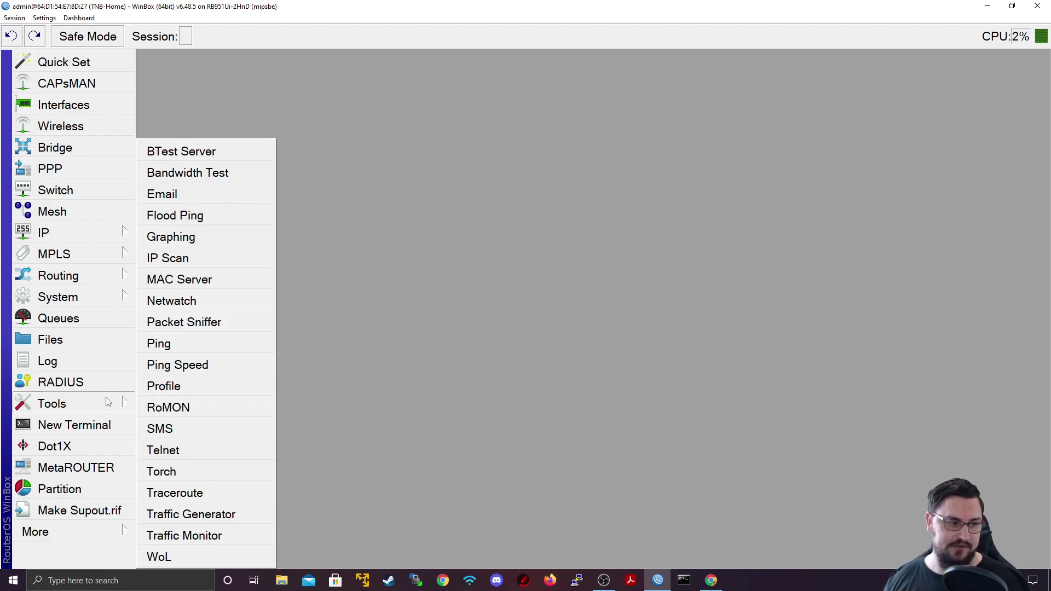
click(204, 393)
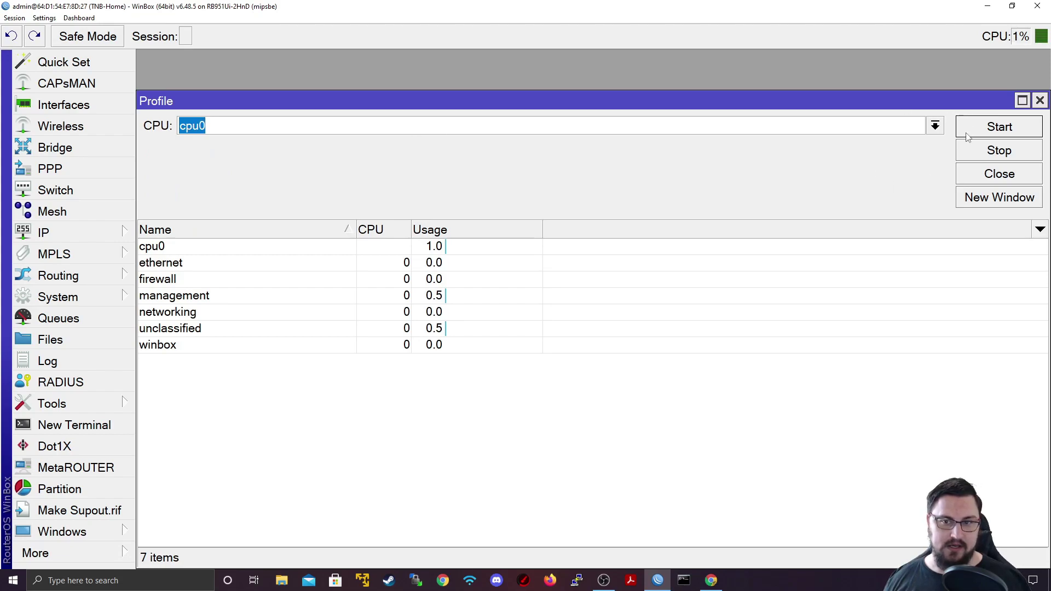
click(936, 126)
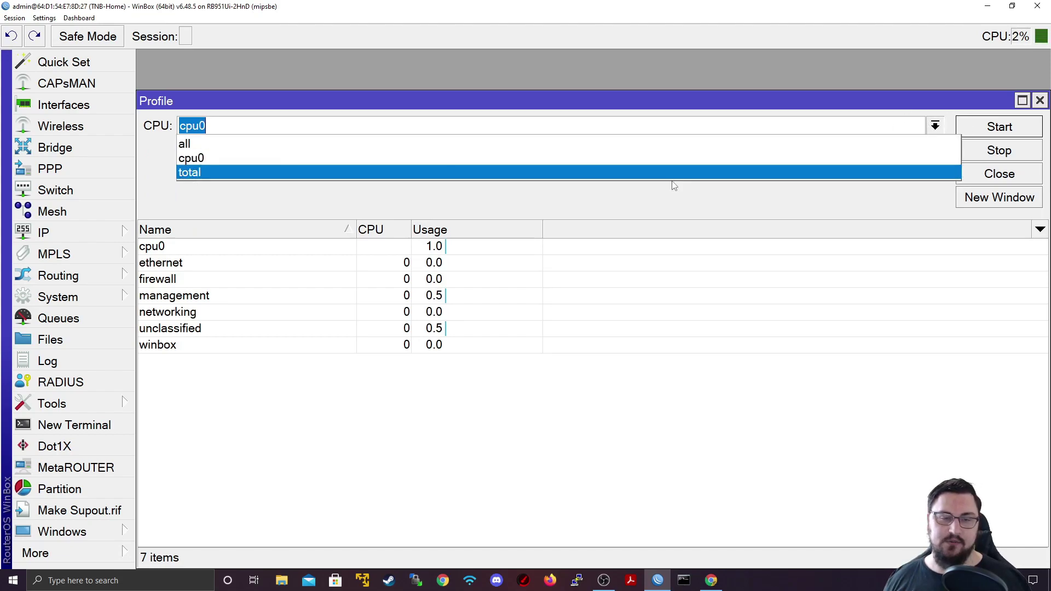
click(618, 146)
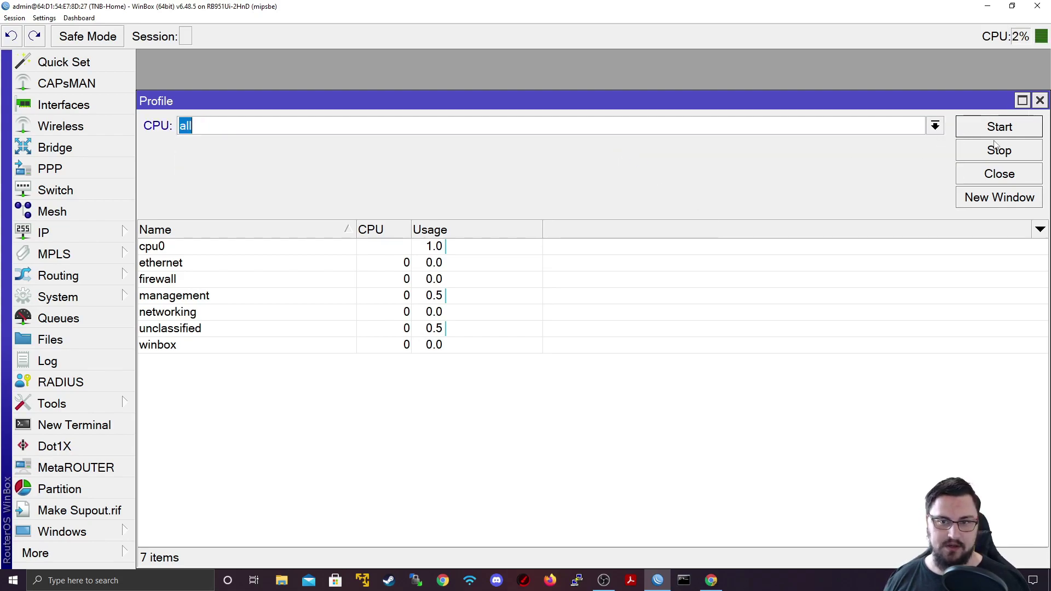
click(1010, 130)
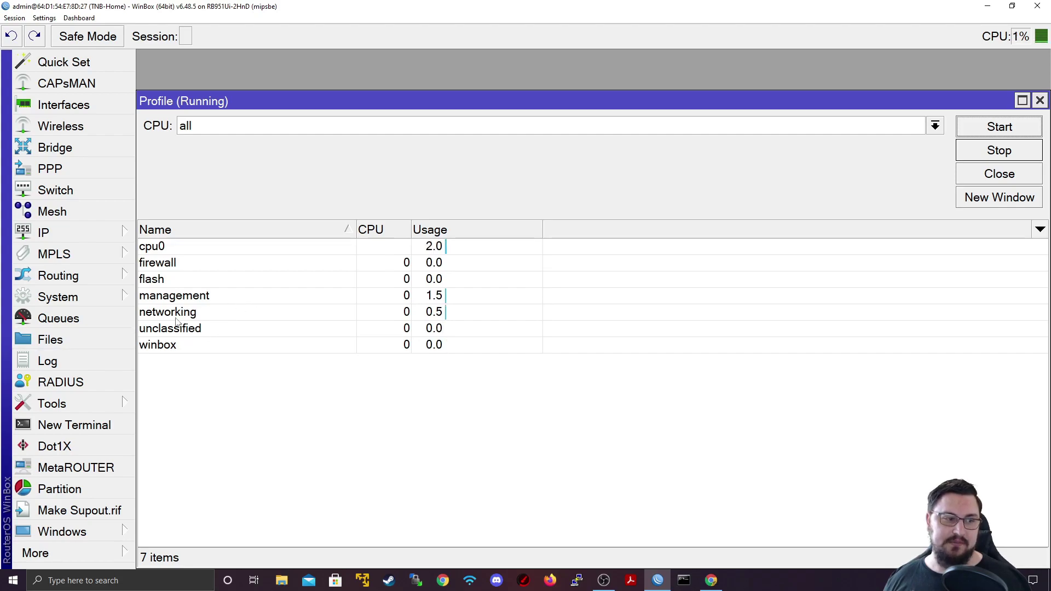
click(201, 310)
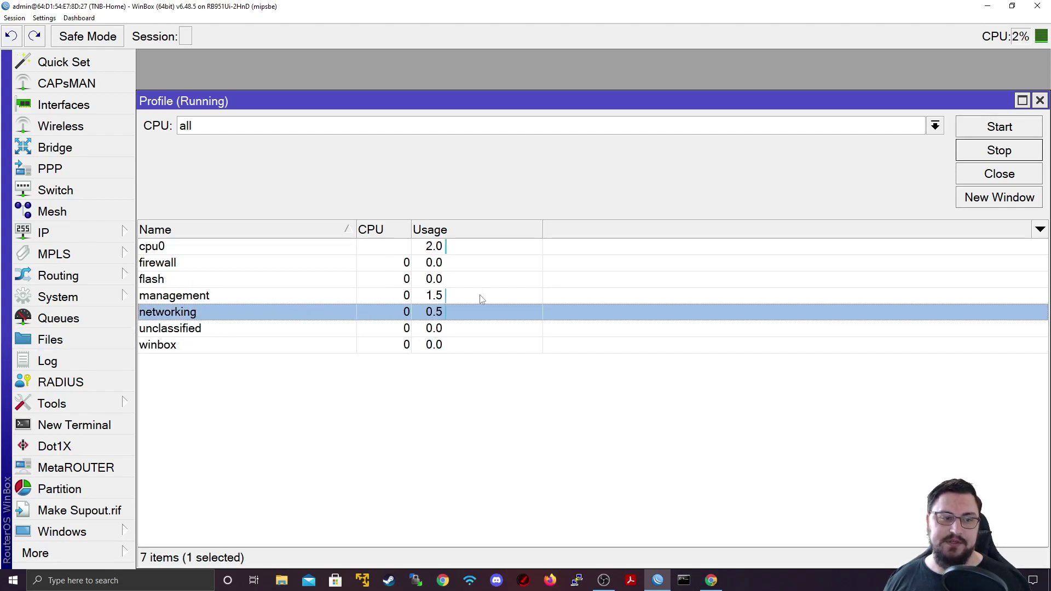